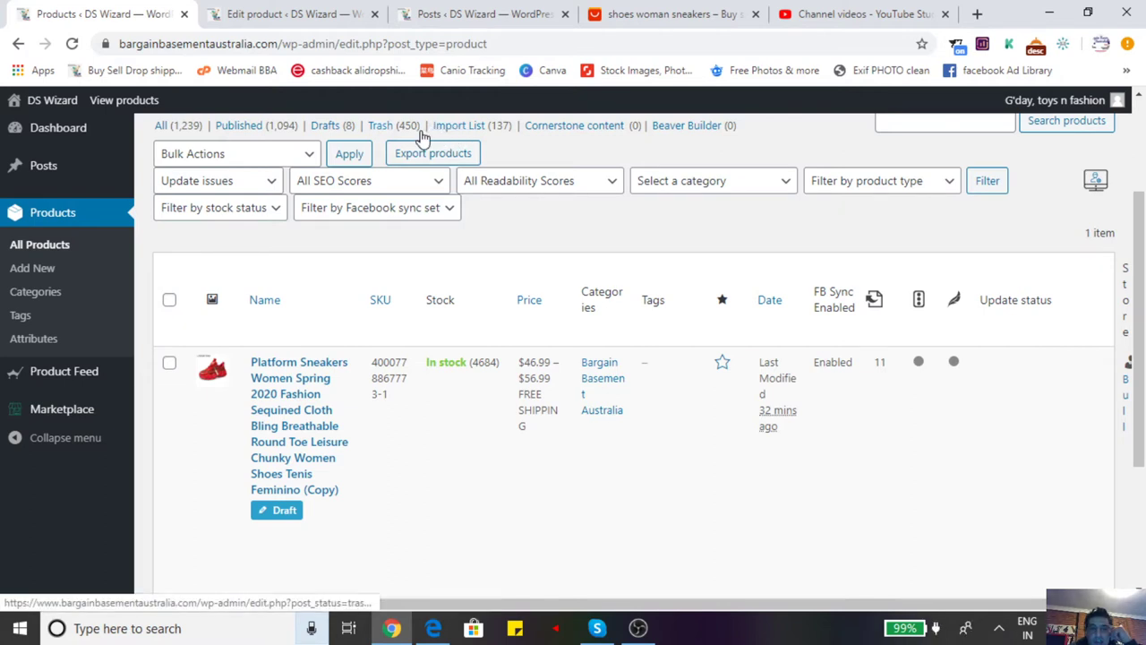
- Switch to the copied sneaker's Edit product tab and scroll up to the top of its description
mouse_move(350, 495)
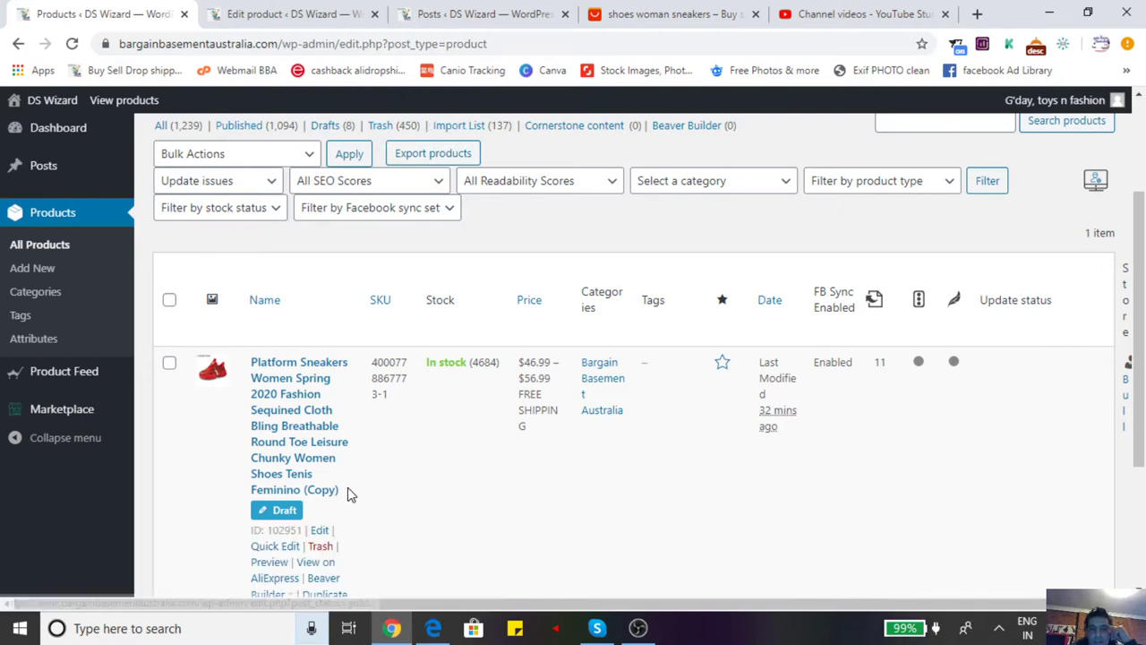
scroll(349, 494, down, 2)
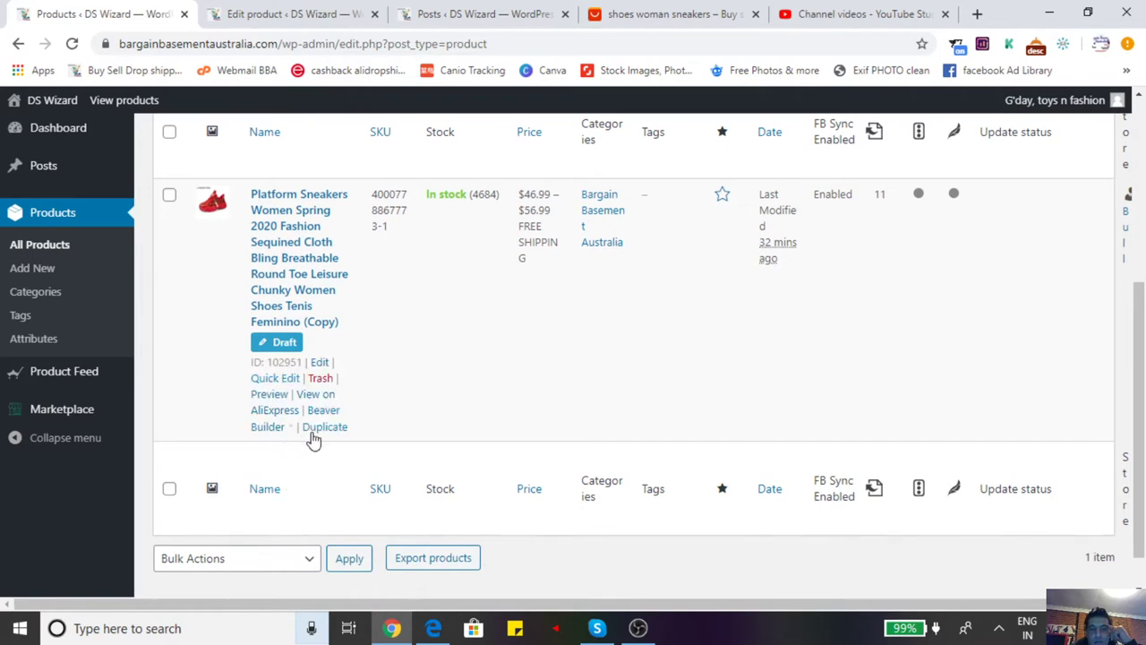
scroll(587, 358, down, 1)
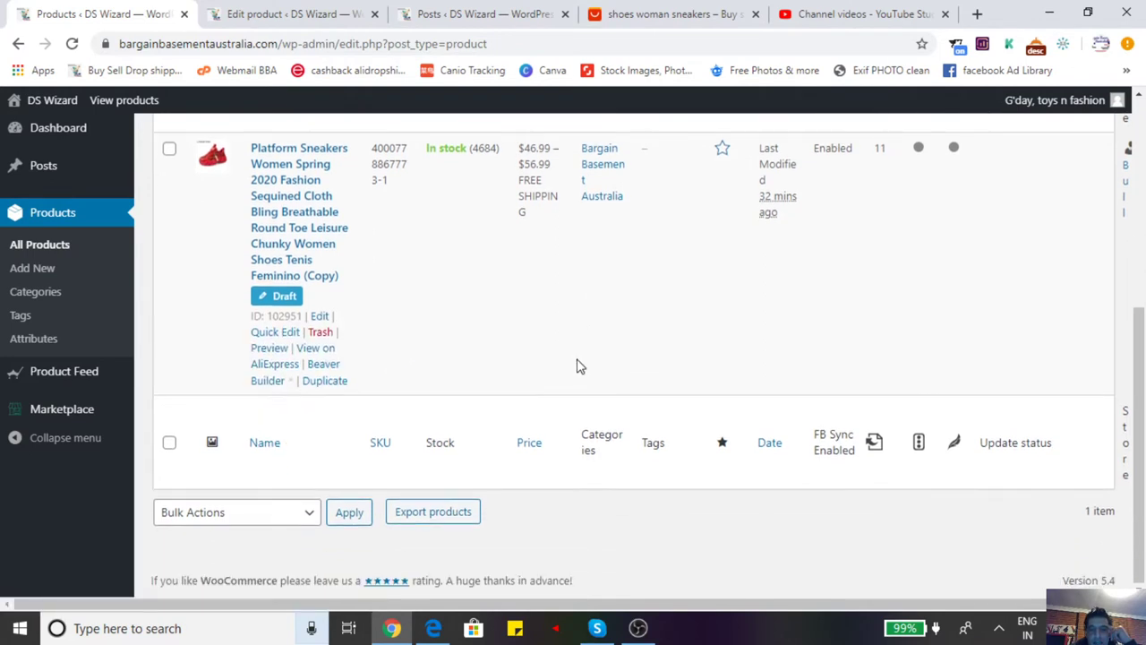
scroll(547, 358, up, 2)
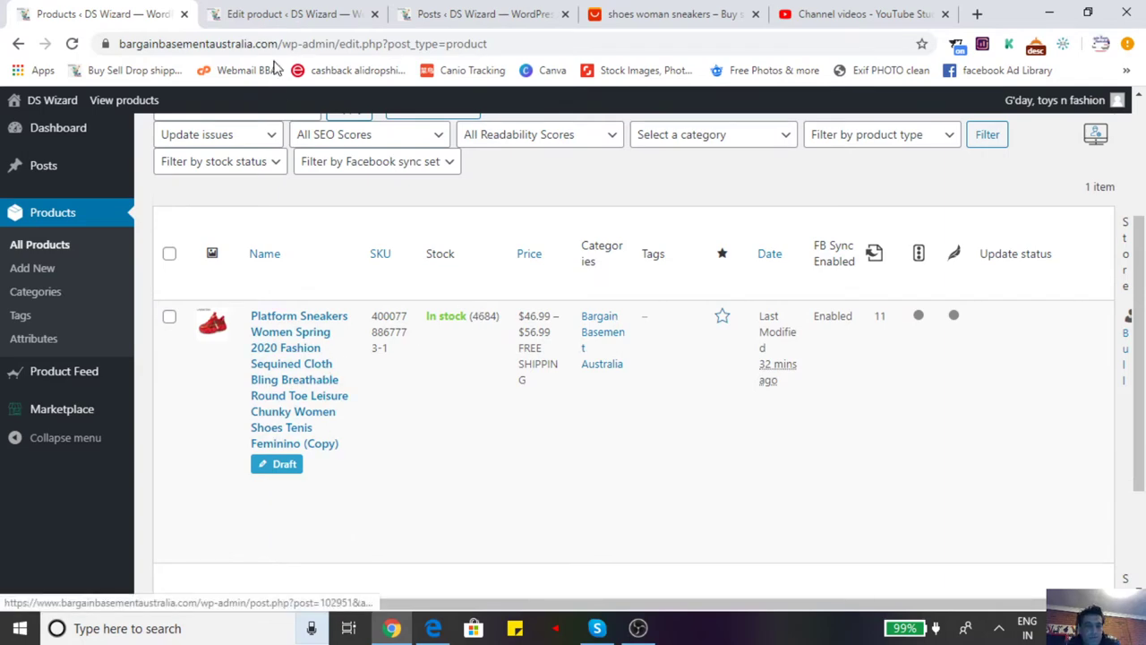
click(260, 16)
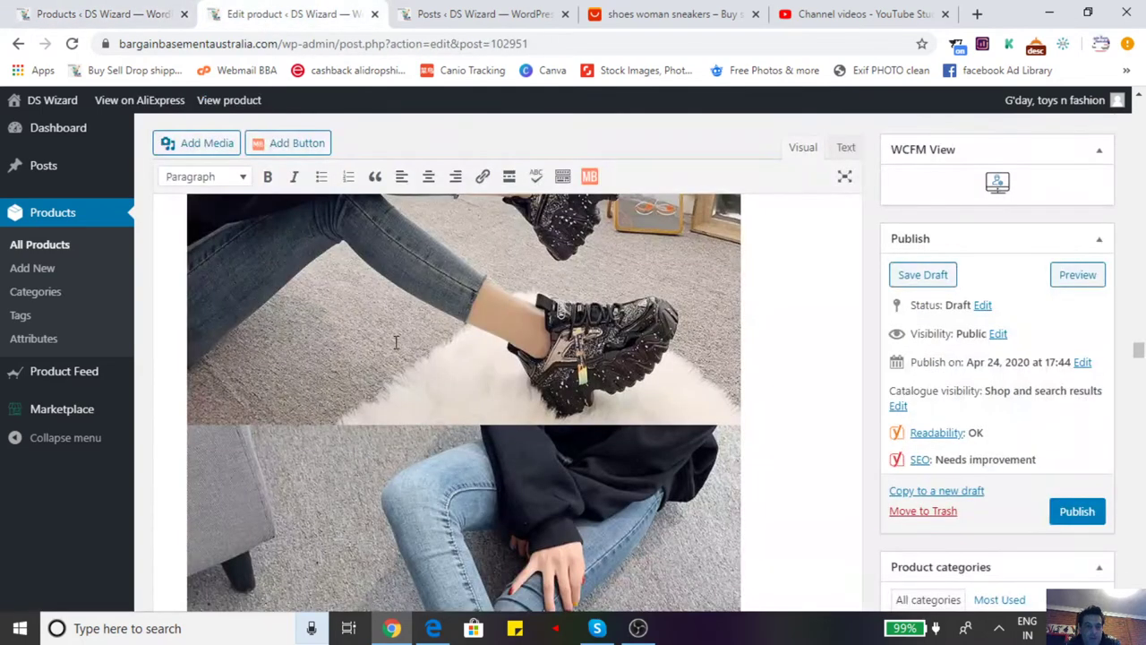
scroll(402, 341, down, 10)
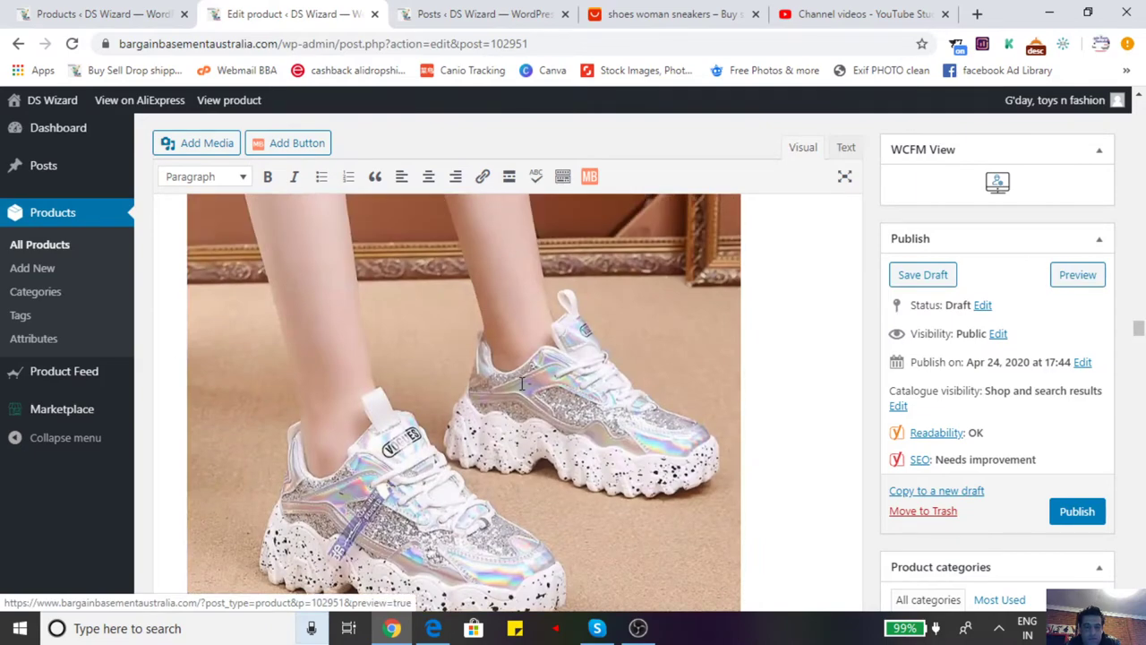
scroll(522, 383, up, 1)
scroll(612, 381, up, 2)
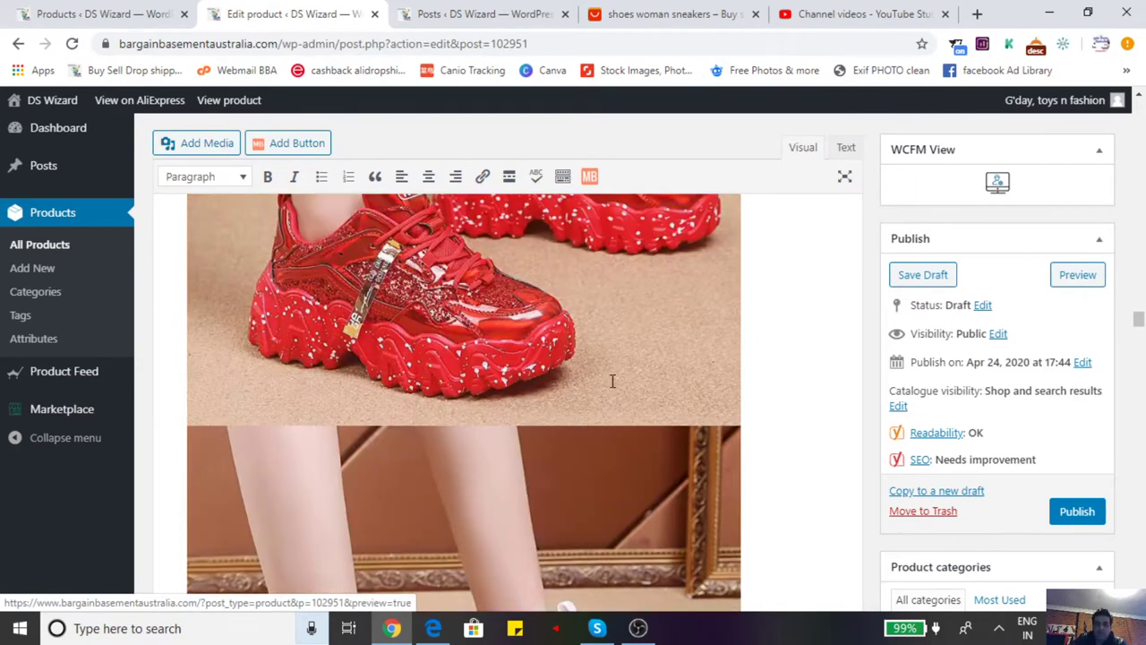
scroll(612, 381, up, 2)
scroll(452, 394, up, 3)
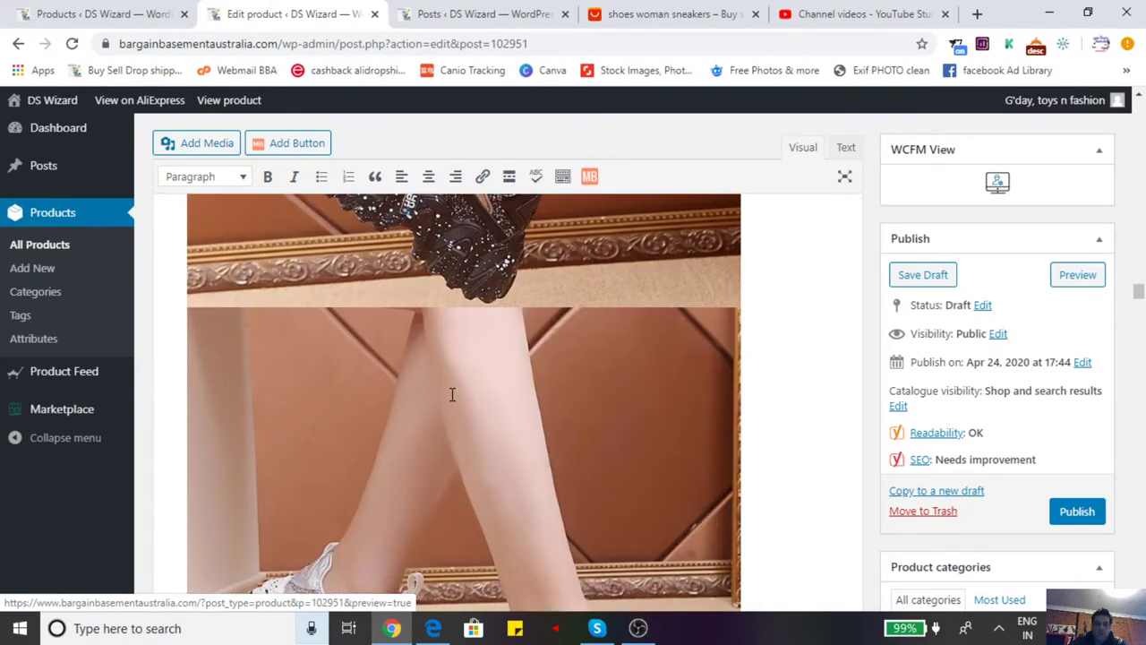
scroll(452, 393, up, 5)
scroll(461, 390, up, 10)
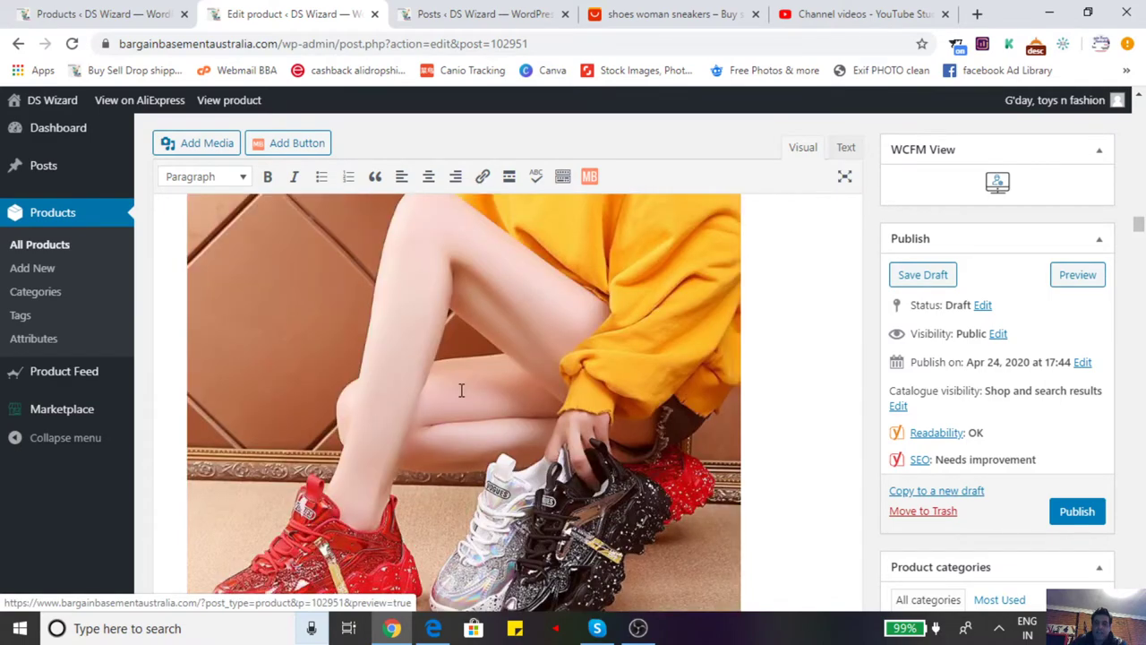
drag(1138, 223, 1140, 184)
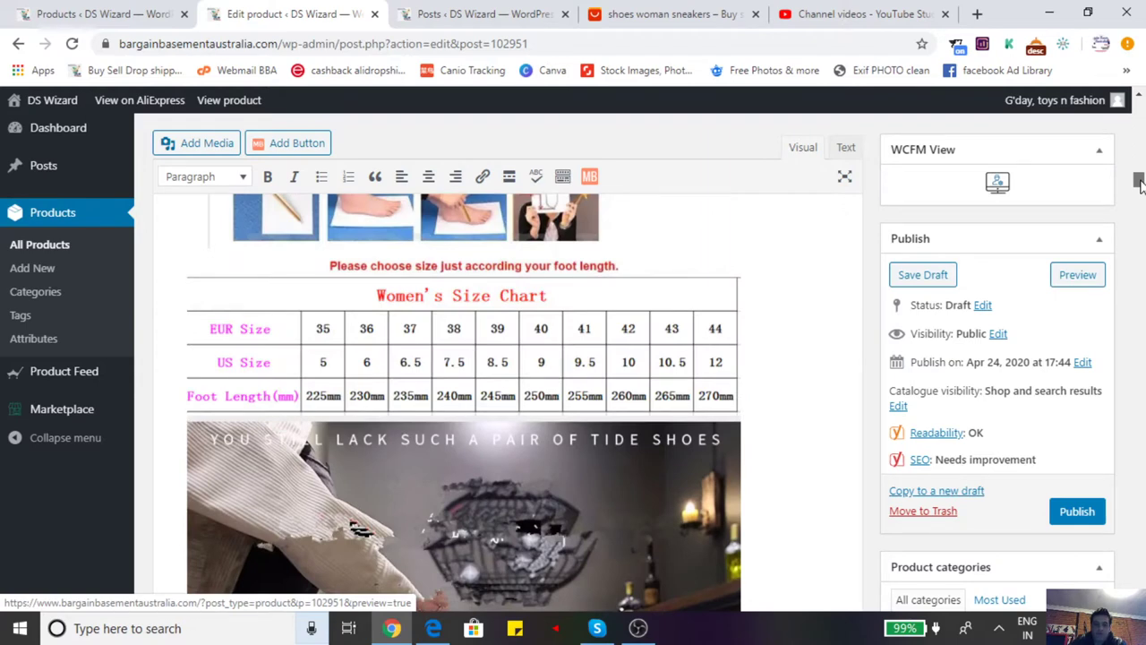
- Select and deselect the tide-shoes image, then scroll through the rest of the description's images
click(239, 448)
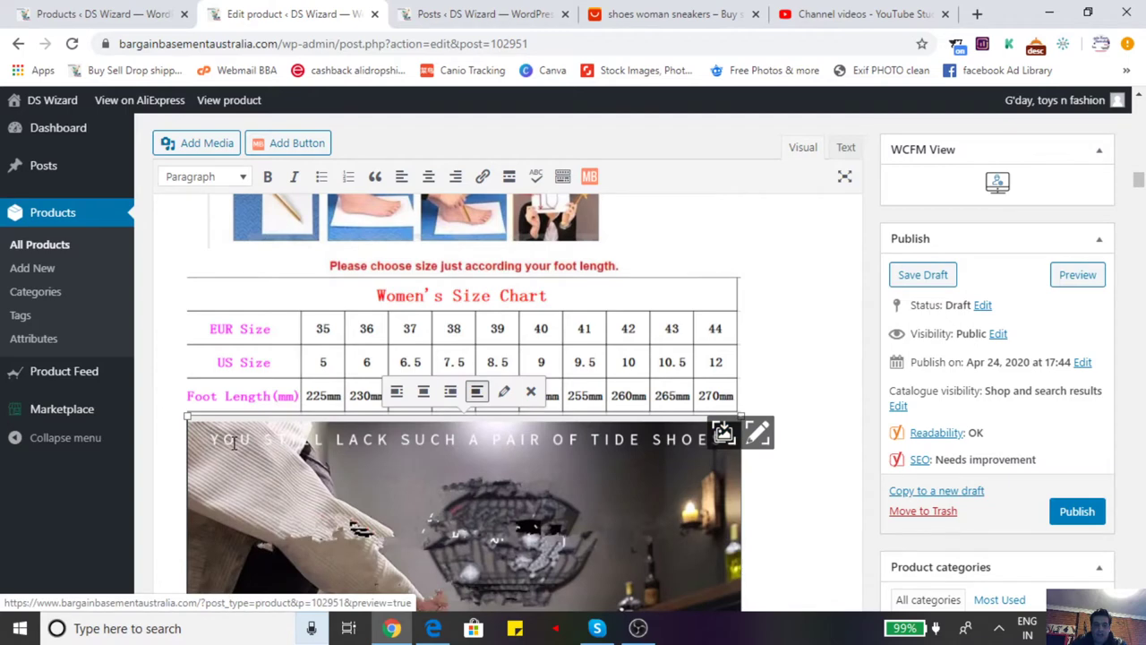
click(238, 436)
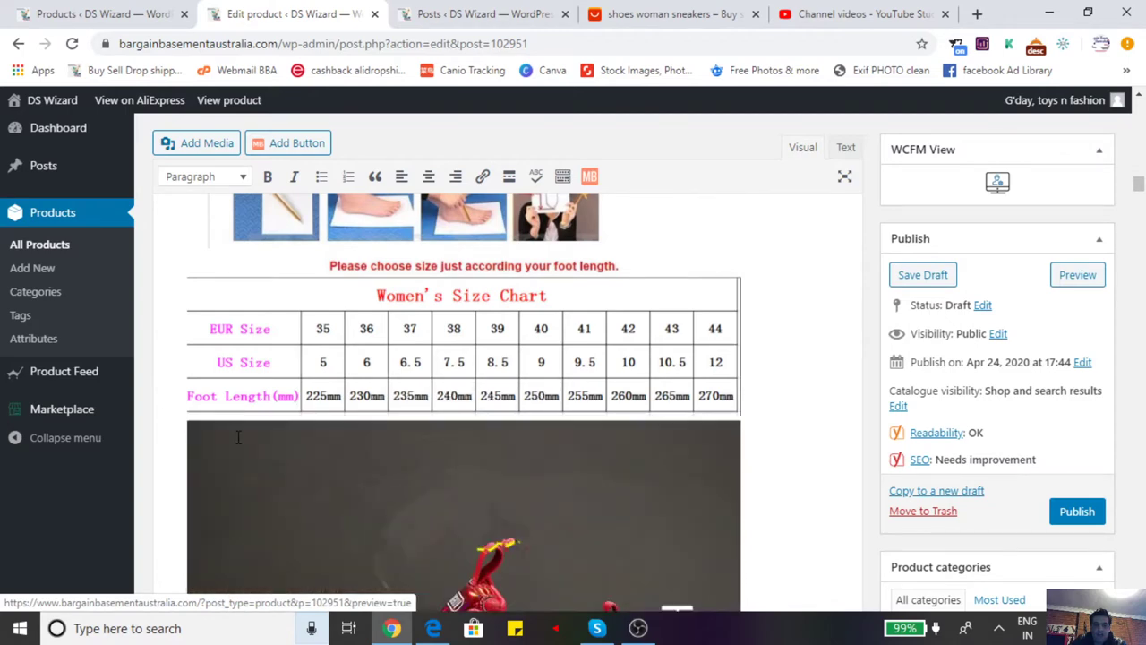
scroll(368, 451, down, 2)
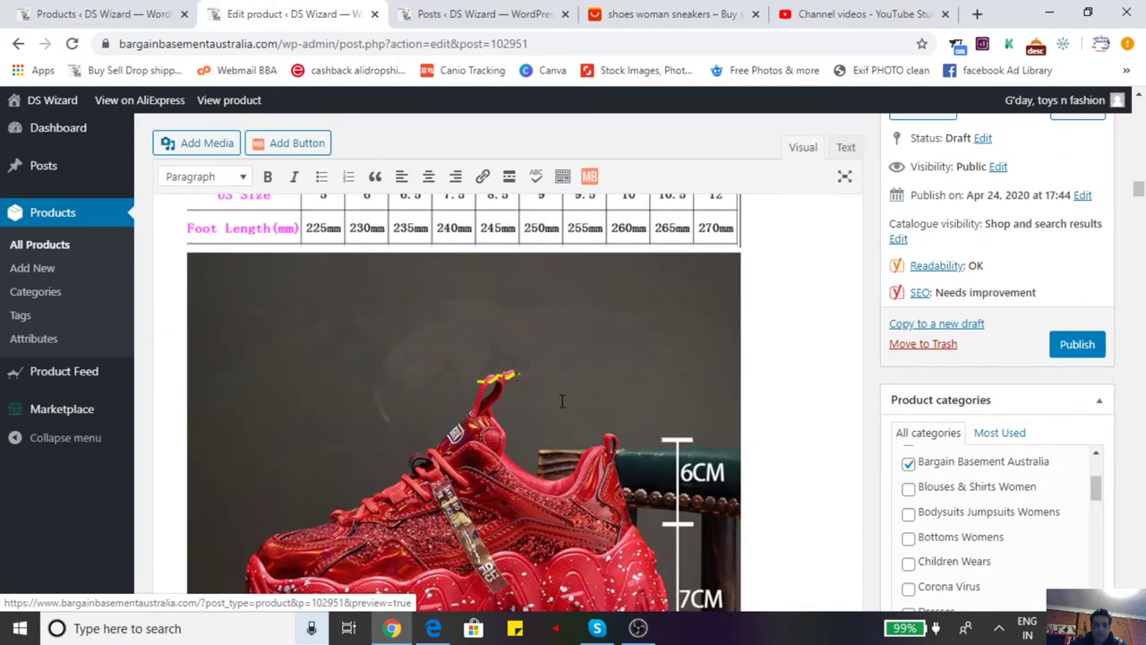
scroll(794, 373, up, 2)
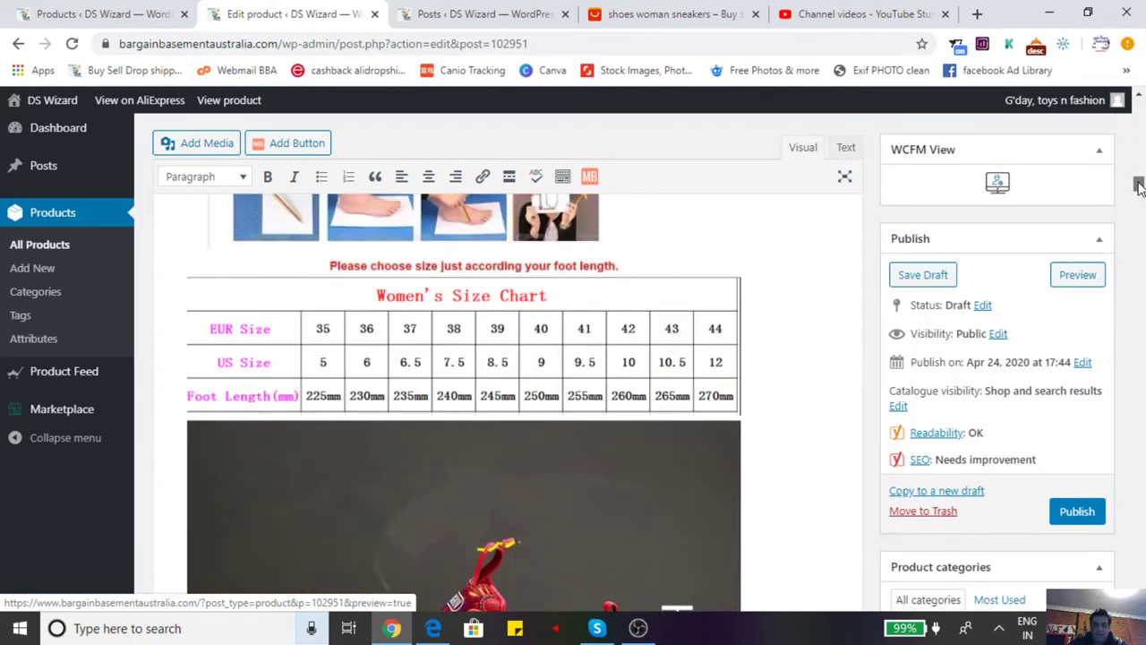
drag(1139, 185, 1140, 524)
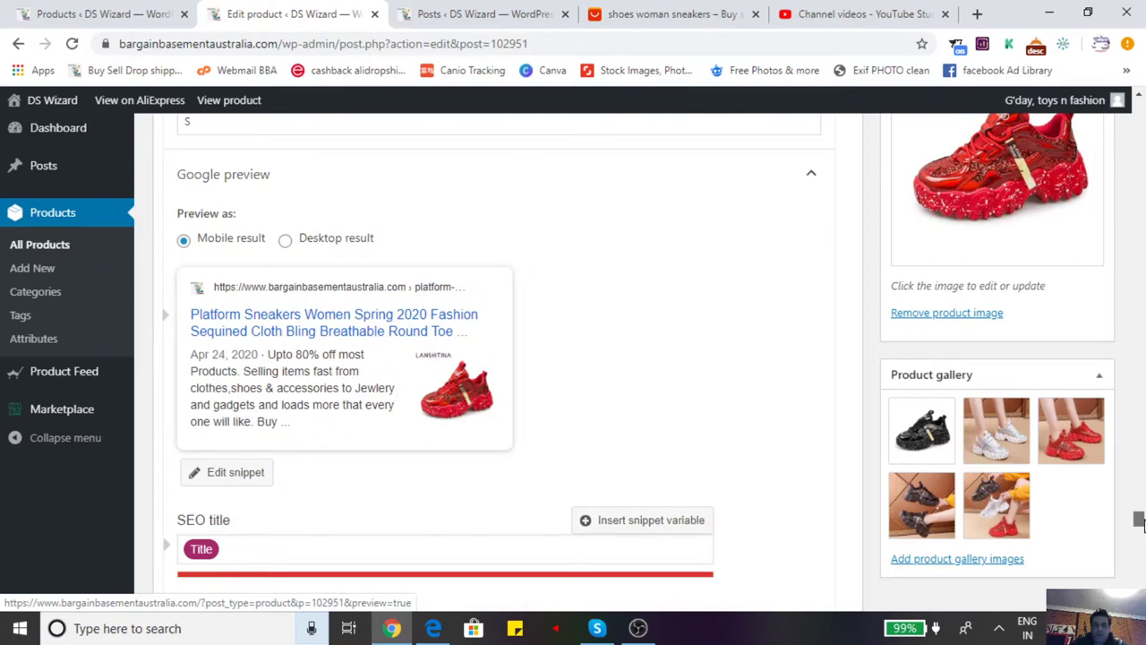
- Click into the Yoast focus keyphrase field and scroll down to the snippet preview
scroll(202, 206, up, 1)
click(202, 206)
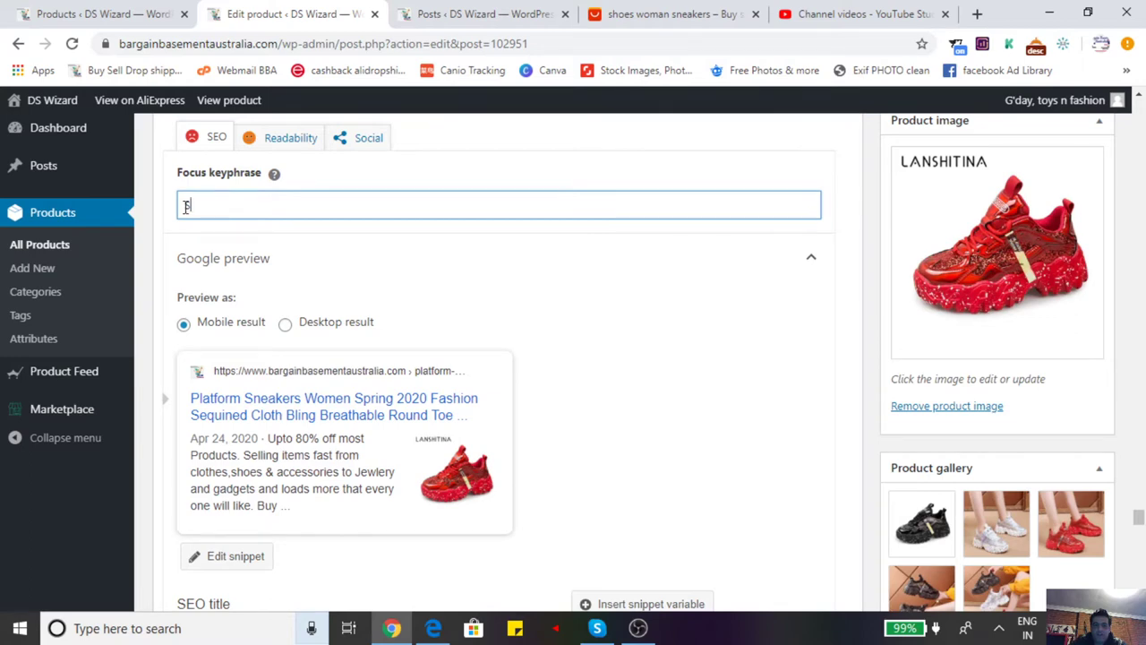
scroll(169, 302, down, 1)
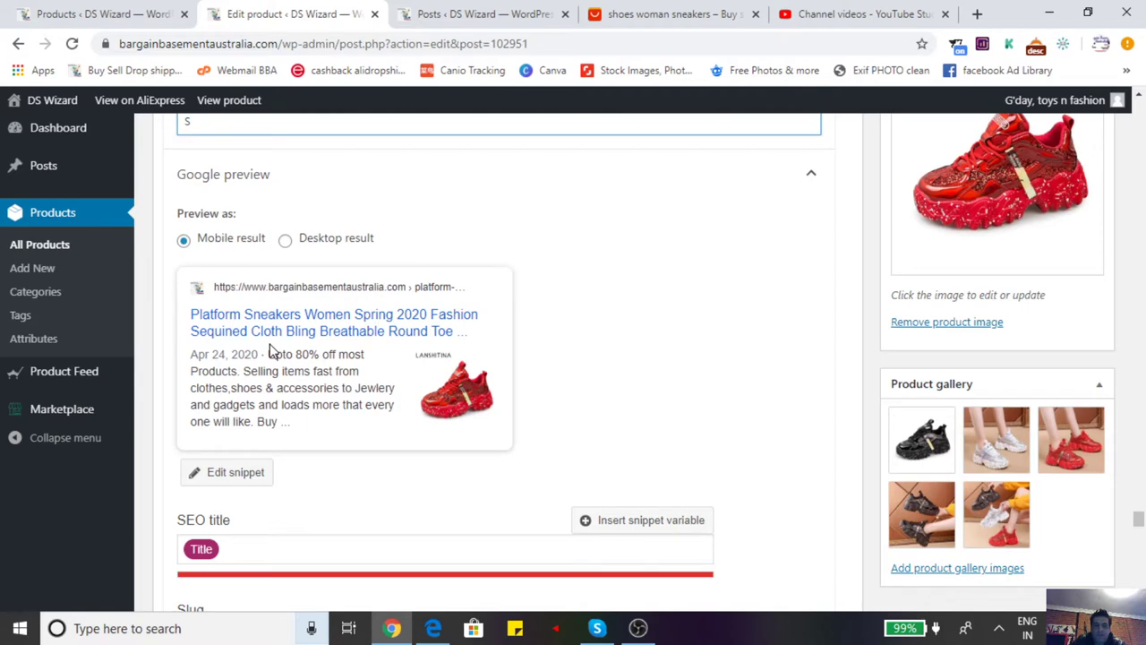
scroll(259, 355, down, 2)
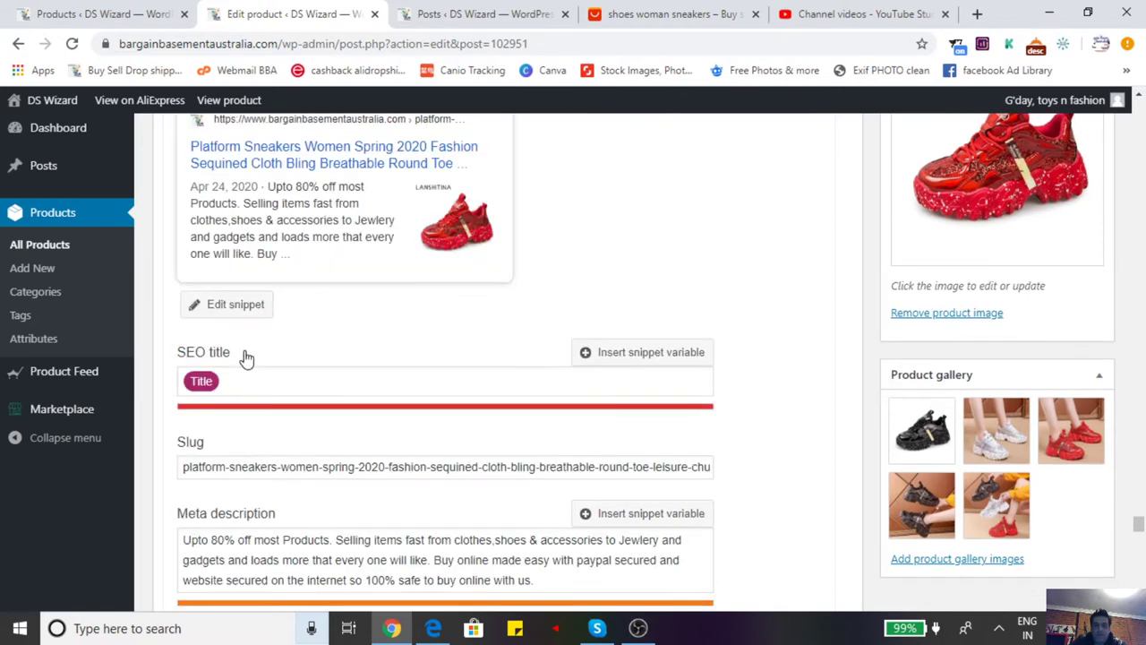
- Open the Yoast snippet editor to view the SEO title, slug and meta description fields
click(230, 307)
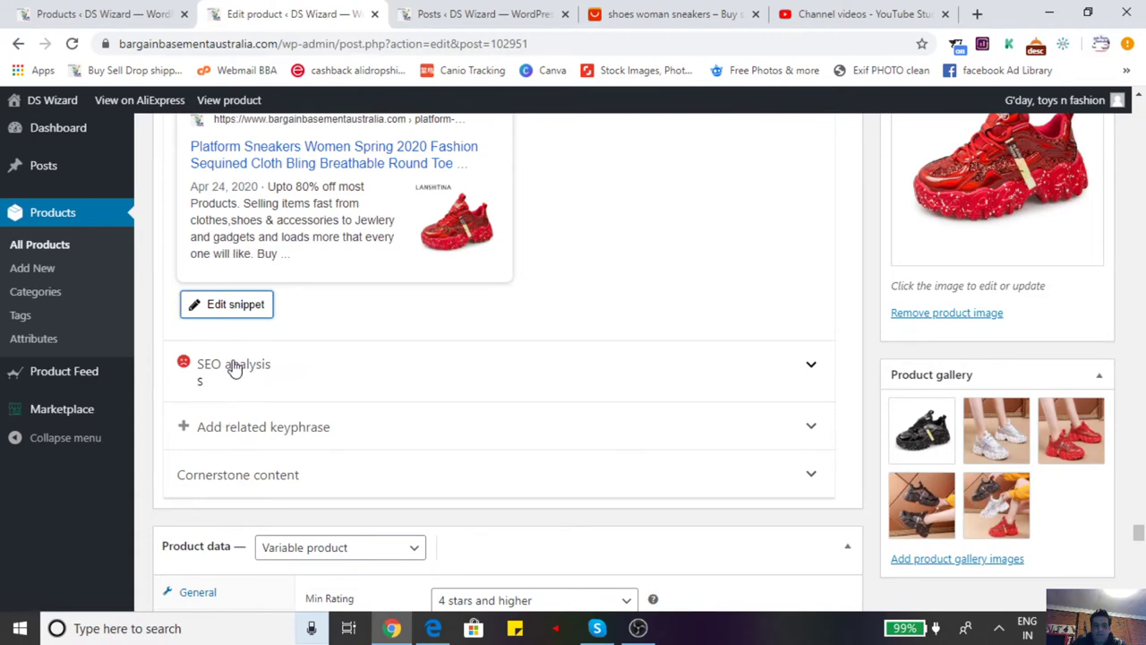
click(215, 306)
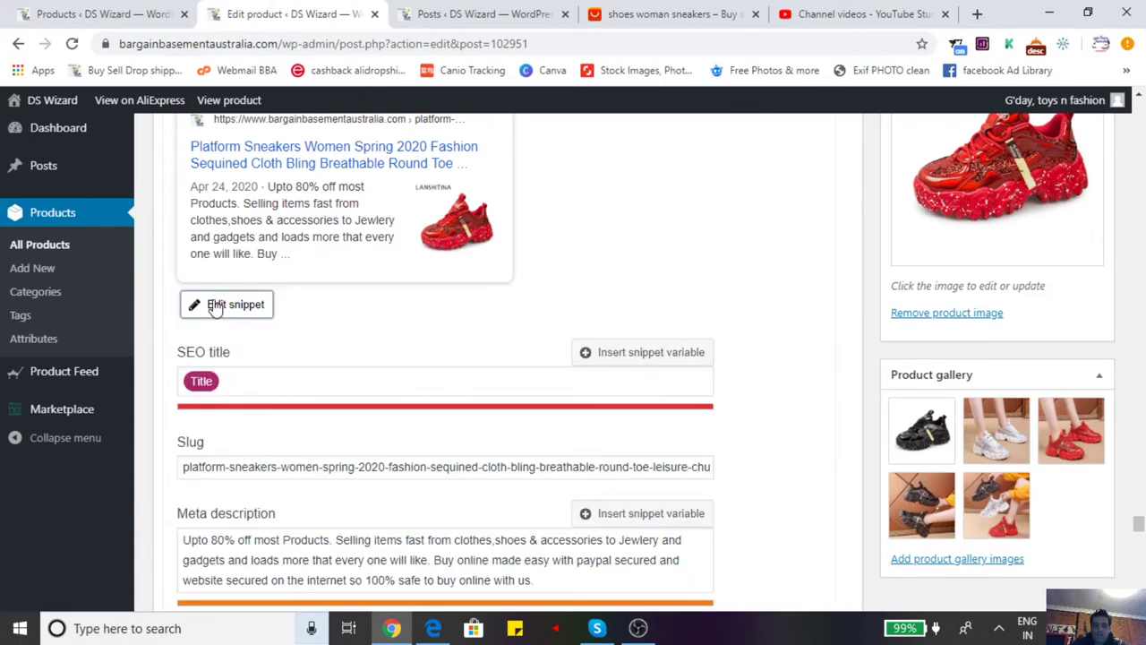
click(213, 307)
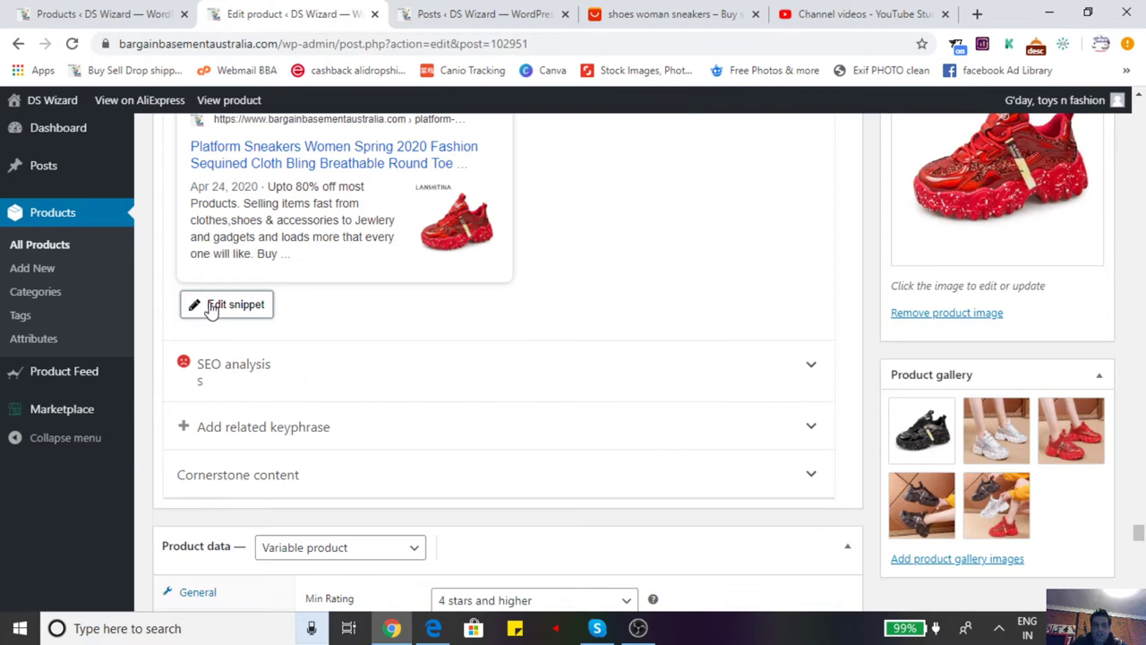
scroll(211, 307, up, 3)
scroll(215, 448, down, 2)
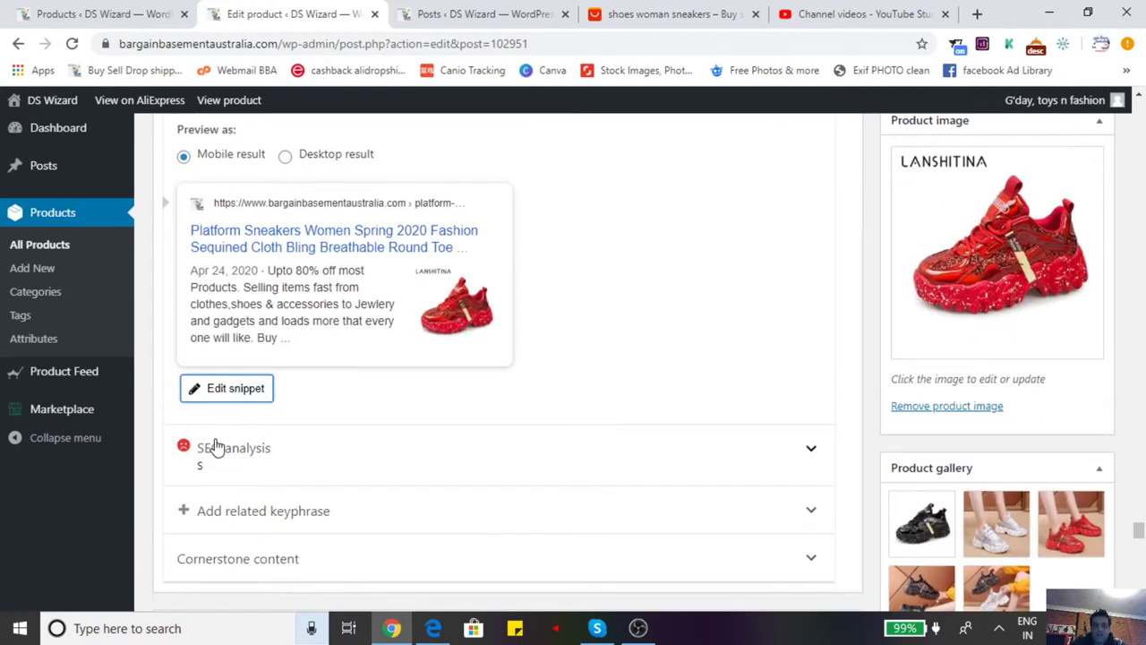
click(231, 387)
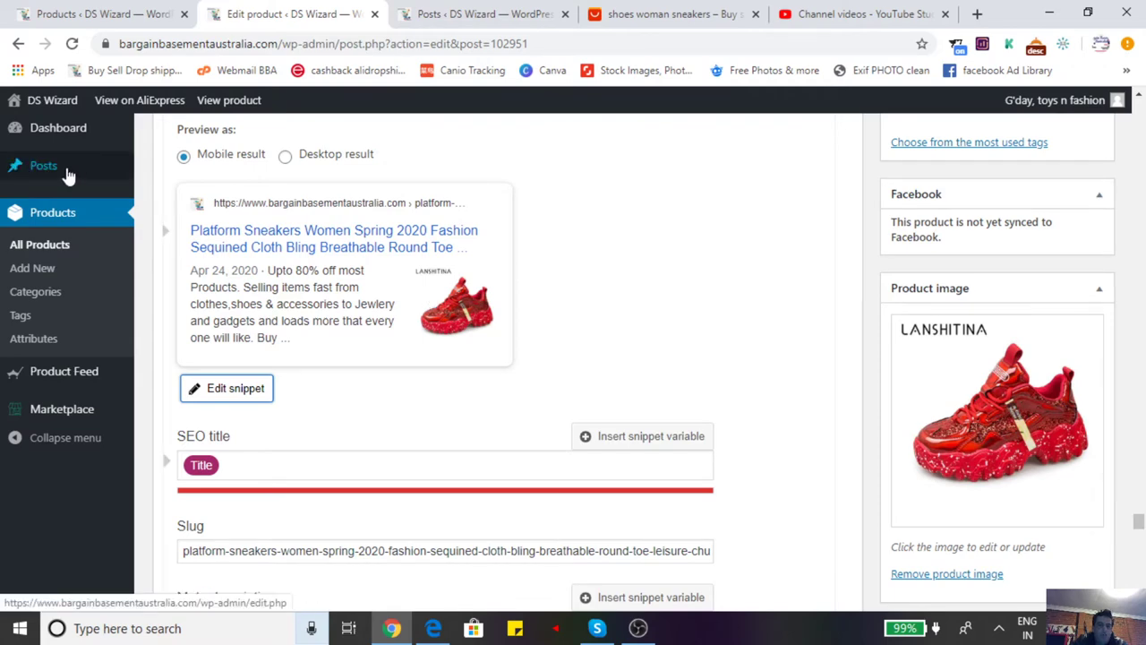
mouse_move(69, 176)
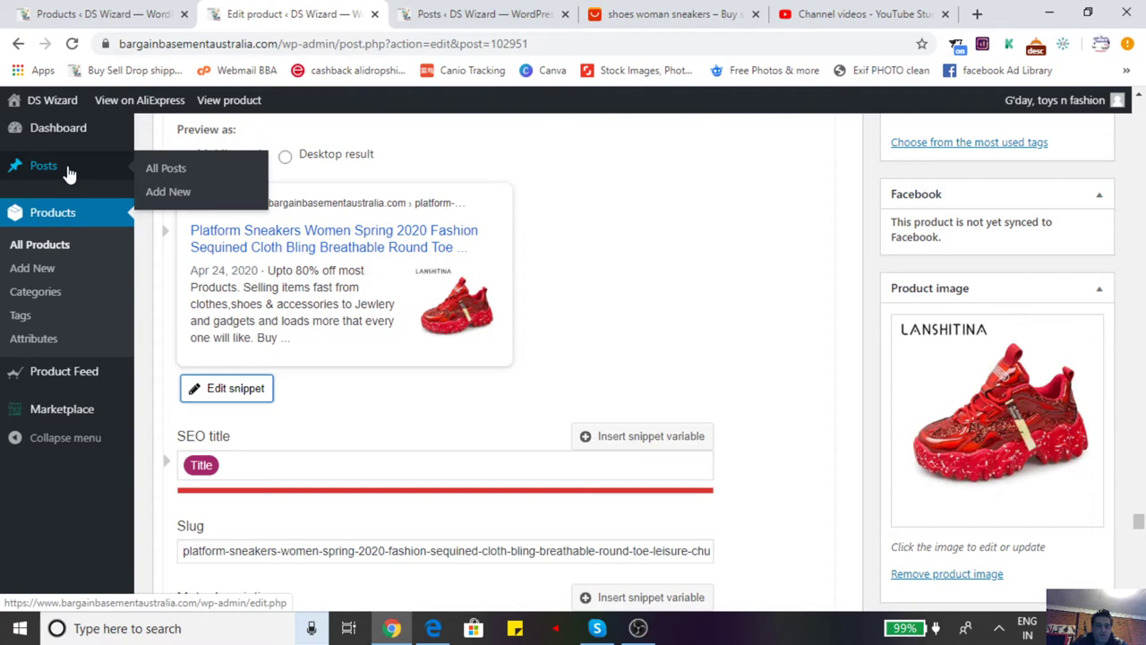
- Check the review import settings: 4 stars and higher, 20 reviews, English, skipping keyword 'aliexpress'
scroll(255, 439, down, 3)
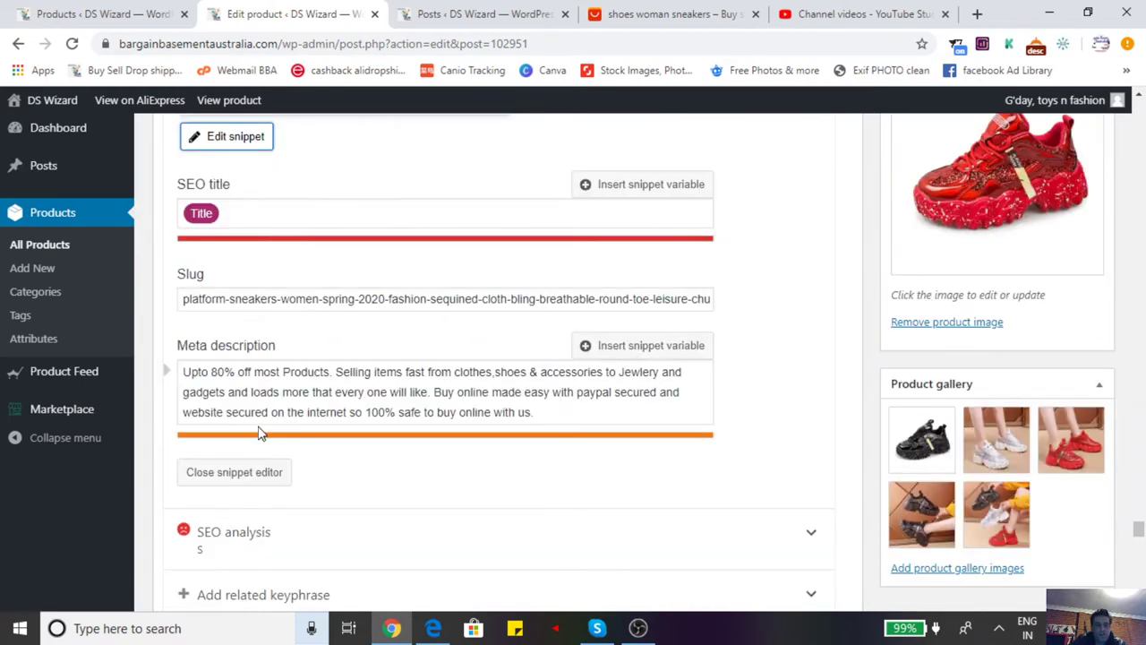
scroll(269, 428, down, 3)
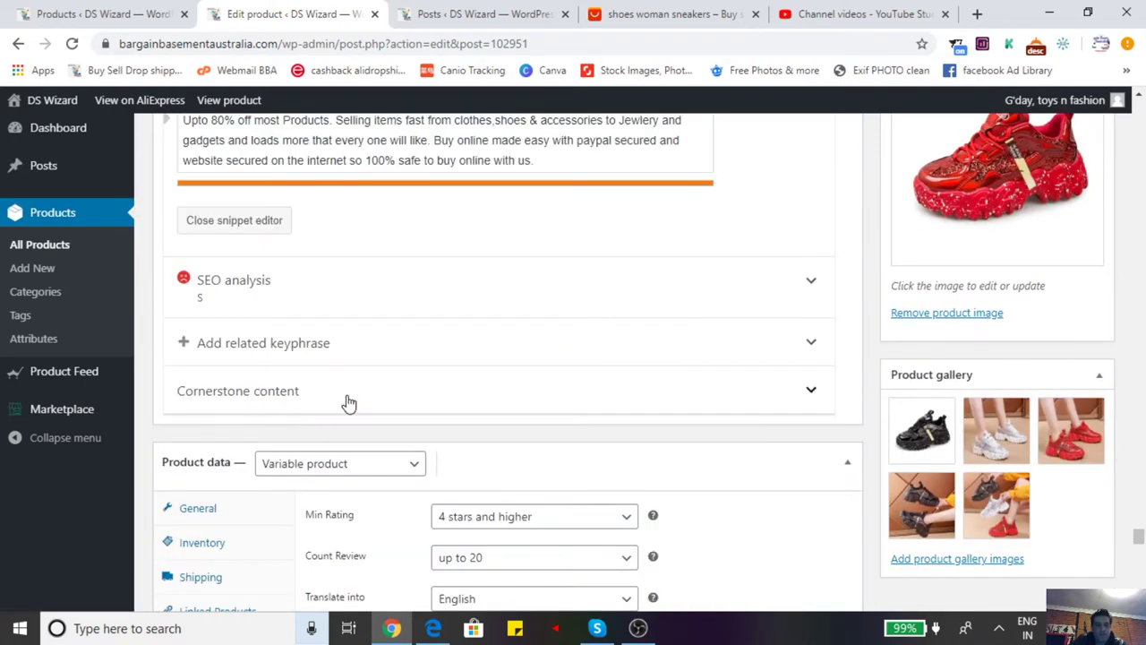
scroll(349, 403, down, 4)
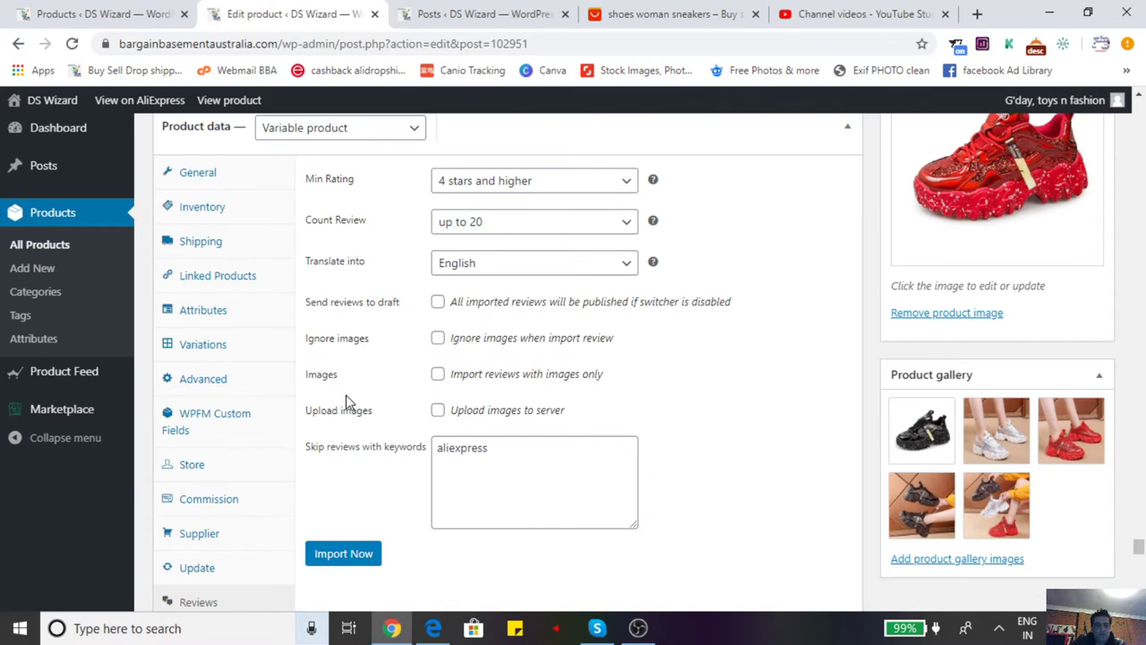
scroll(349, 403, down, 1)
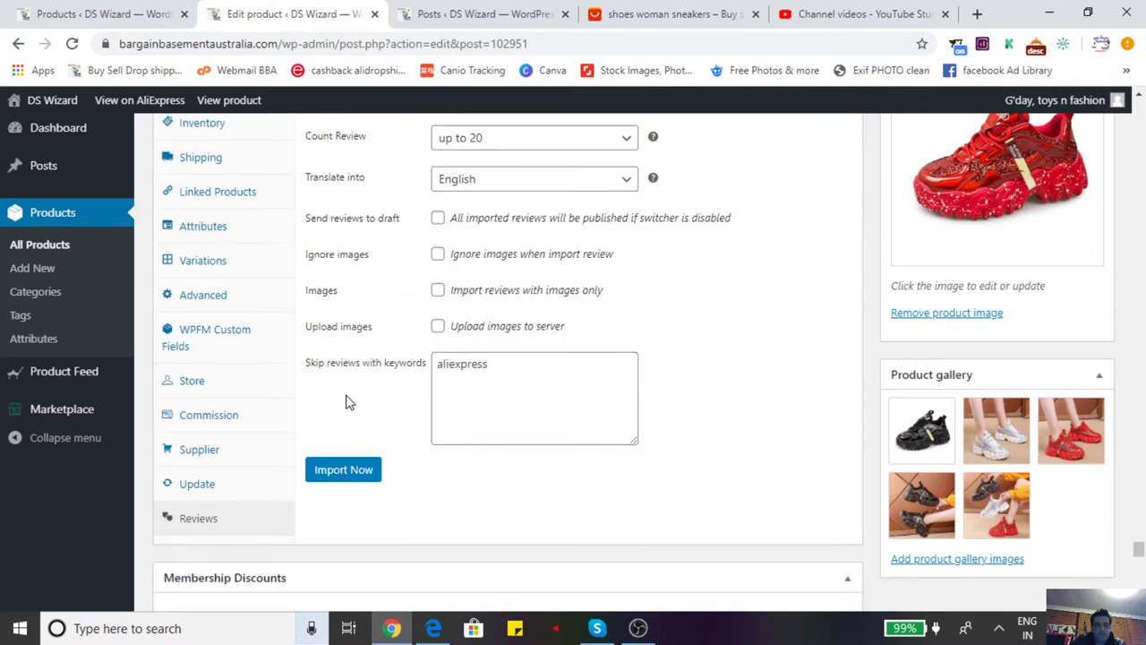
scroll(295, 402, up, 1)
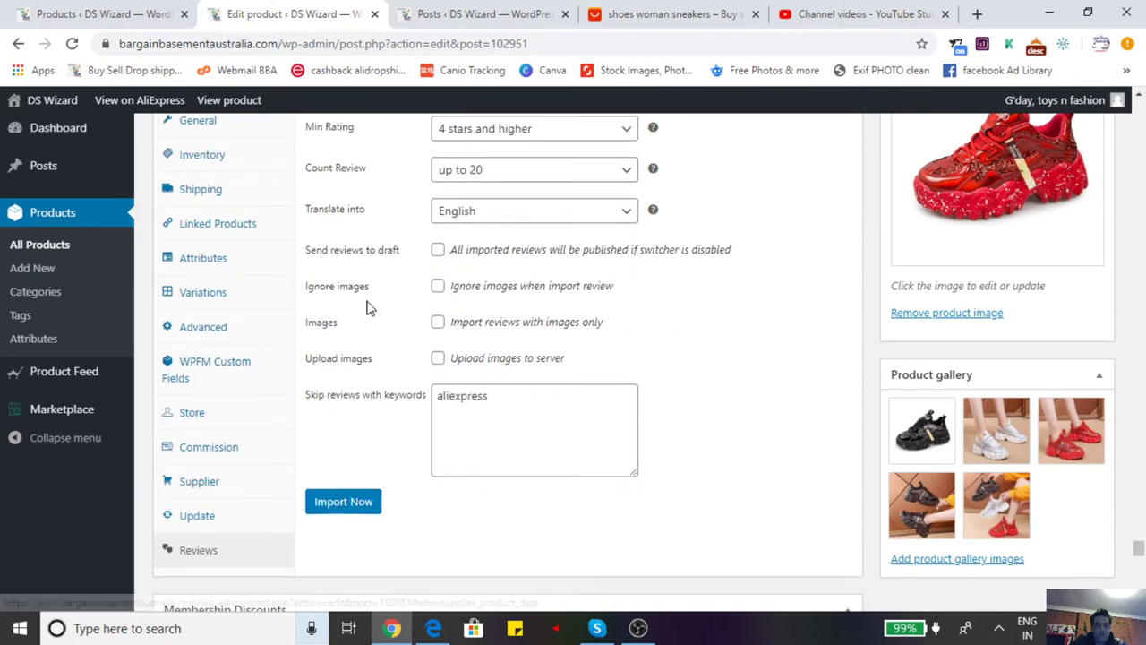
scroll(367, 308, up, 2)
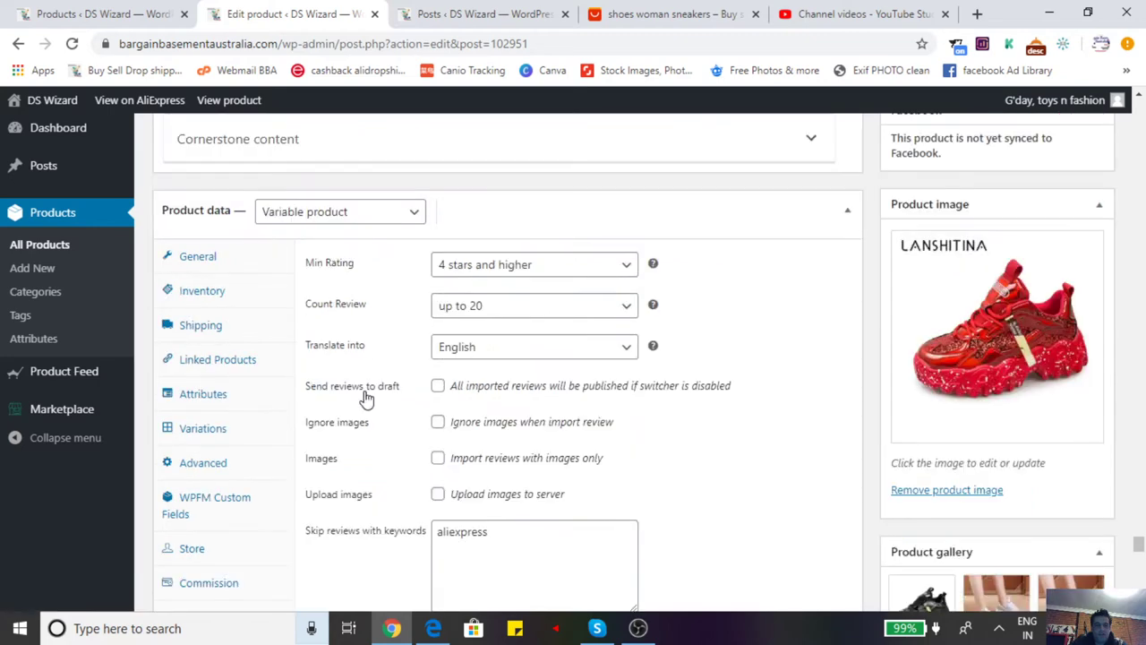
scroll(366, 401, down, 2)
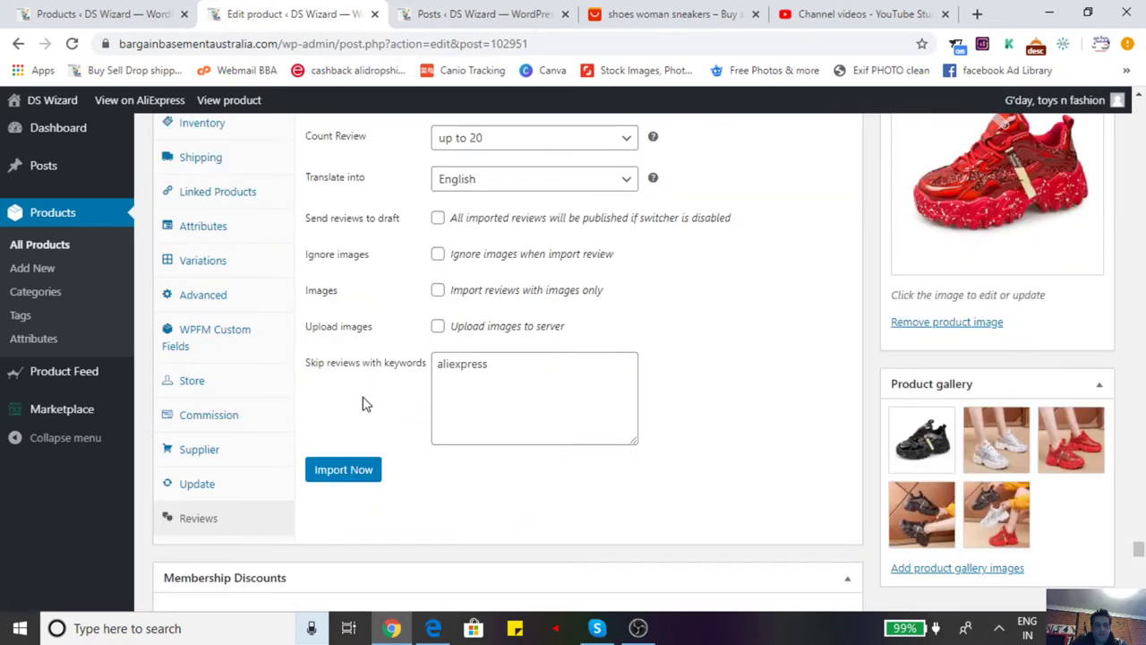
double_click(492, 366)
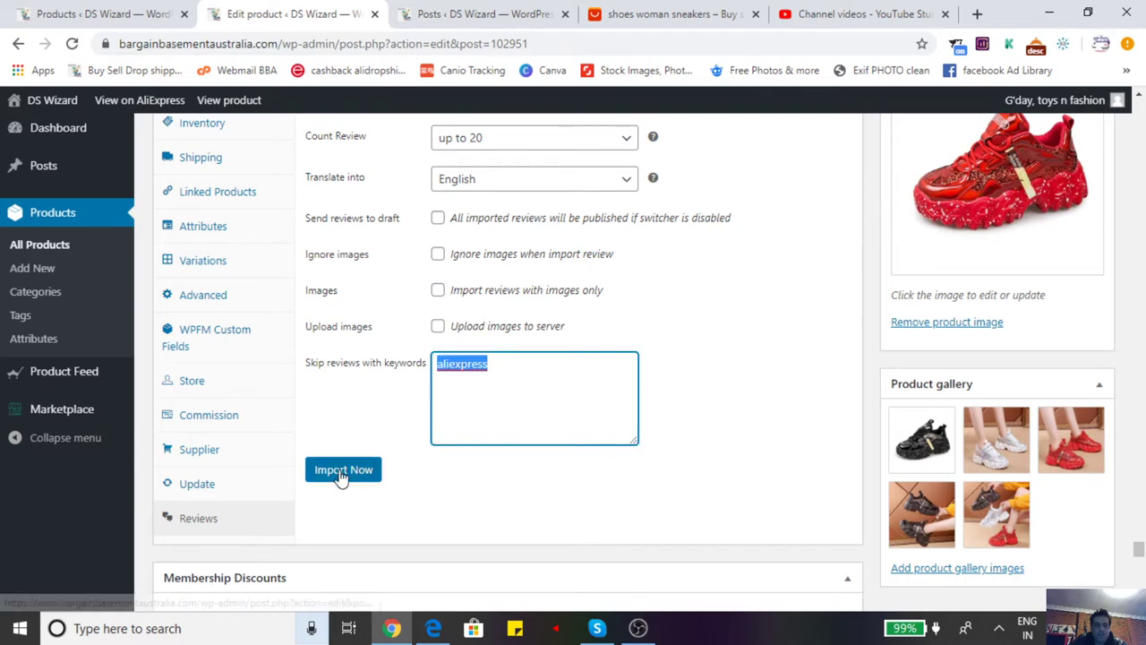
scroll(502, 313, up, 2)
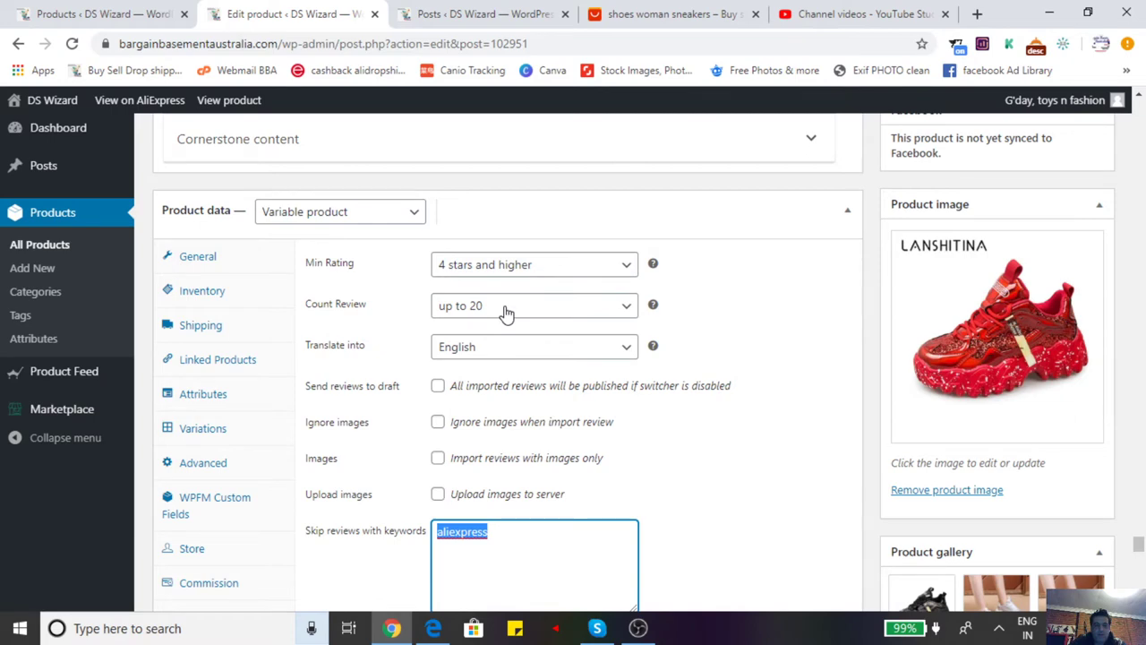
scroll(463, 419, down, 1)
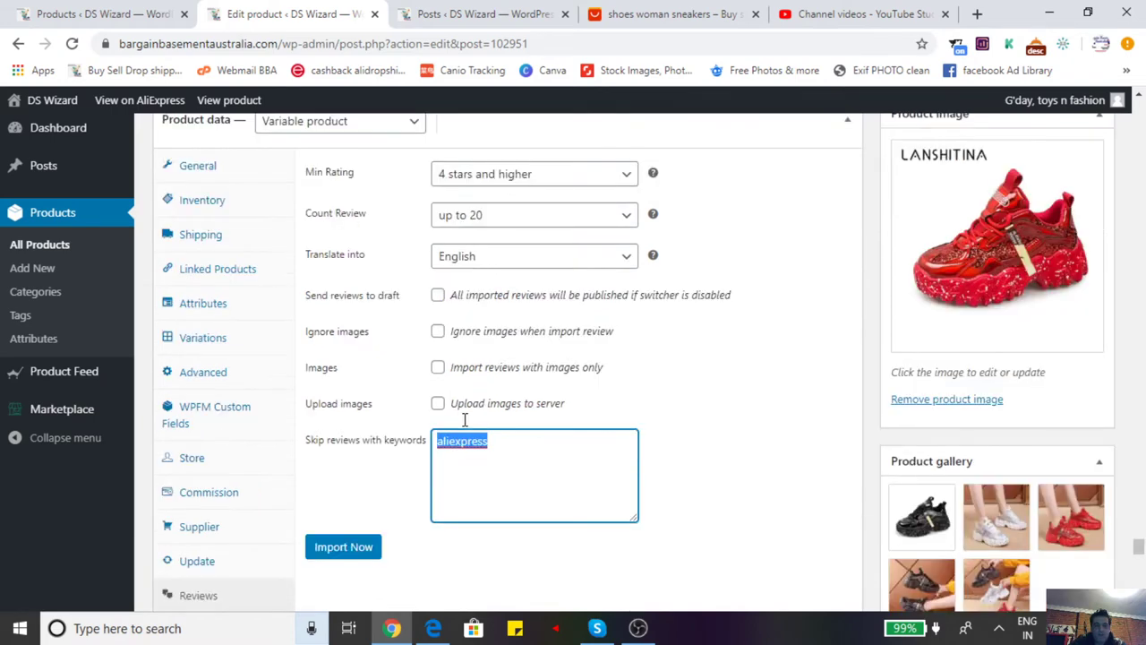
scroll(464, 419, down, 1)
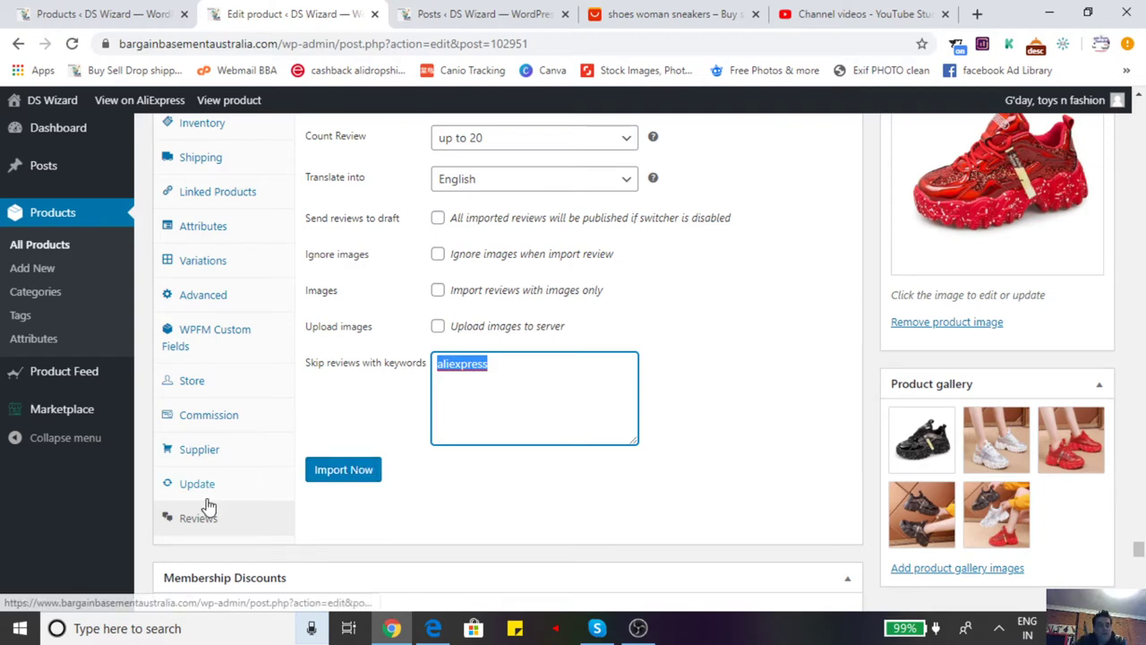
scroll(213, 458, up, 1)
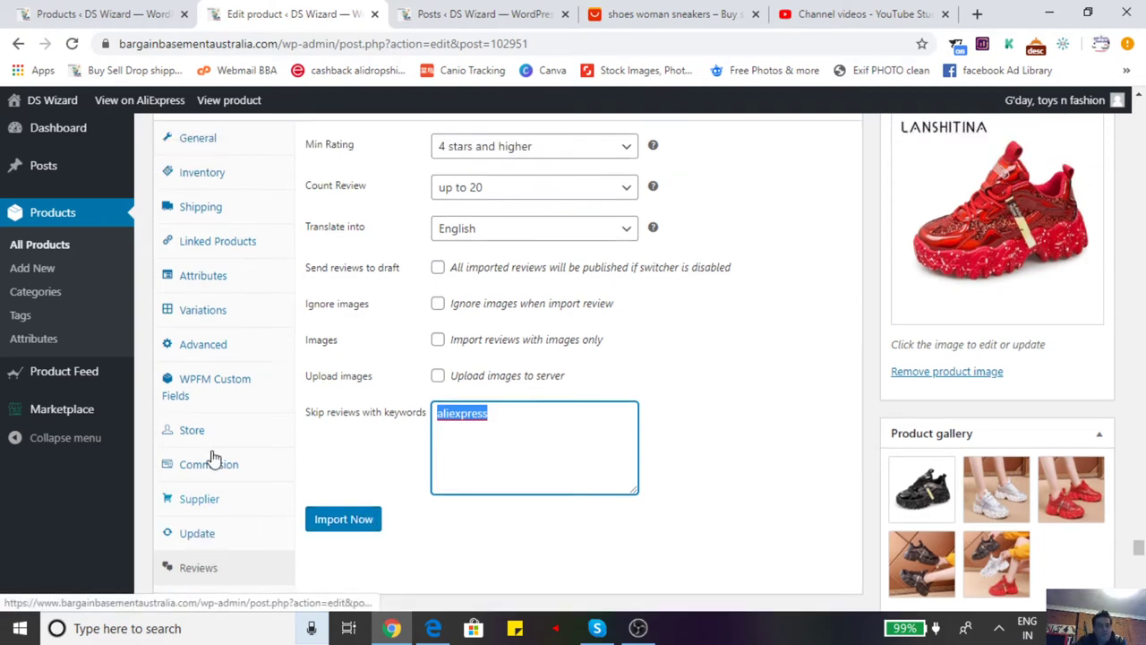
scroll(213, 459, up, 3)
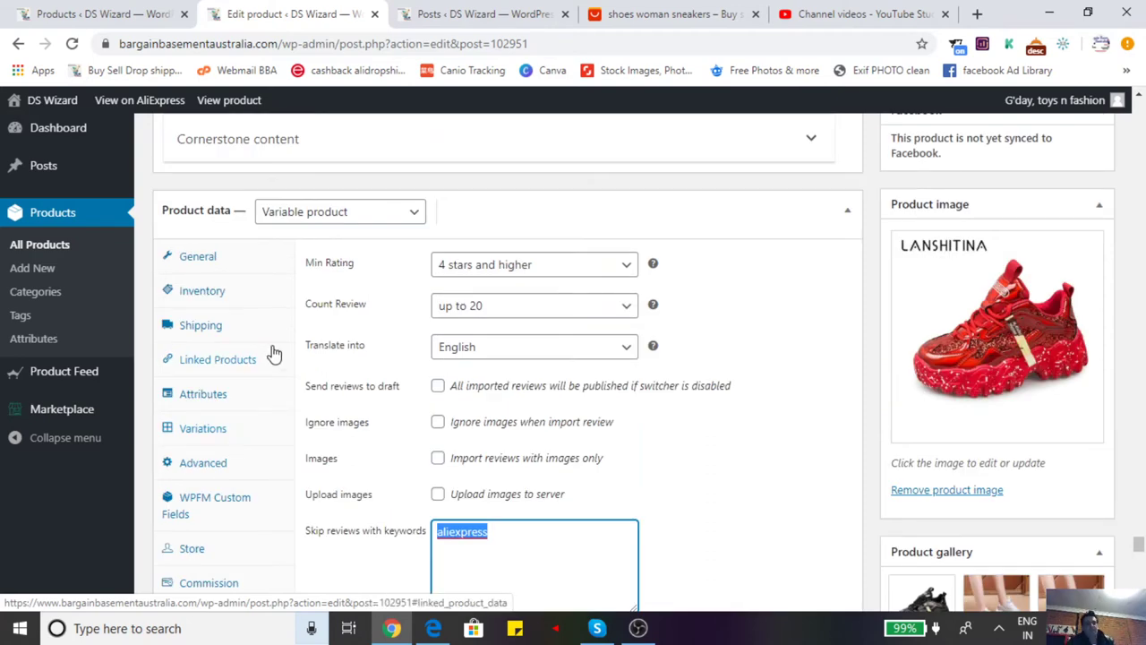
- Delete the five-star Excellent feedback request image from the product description
scroll(291, 349, up, 7)
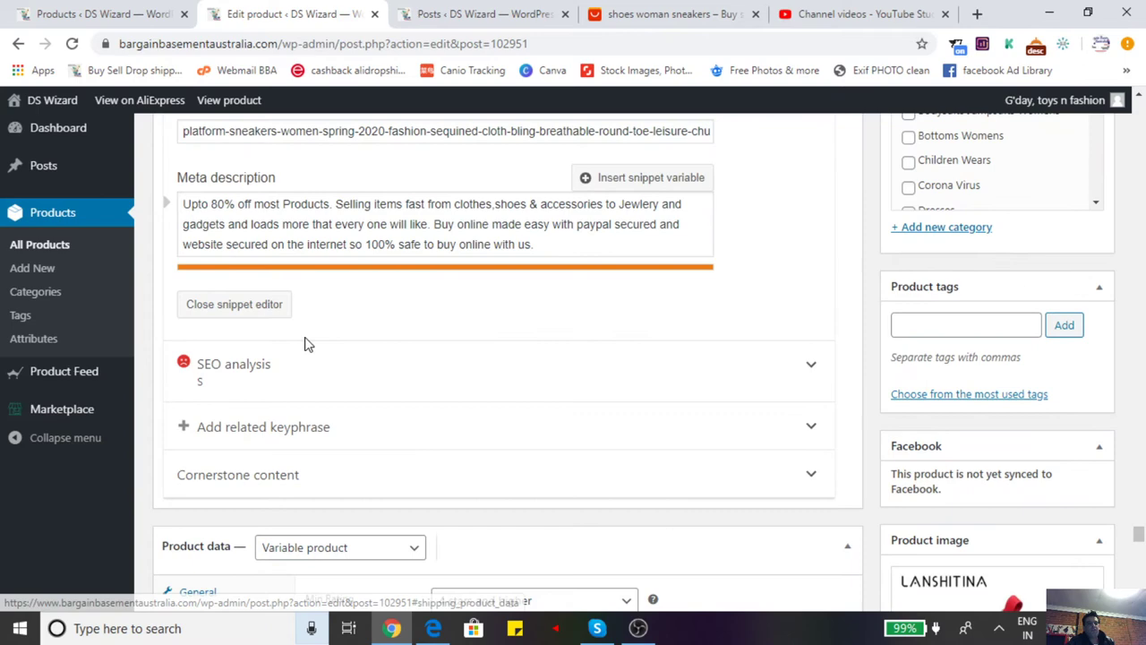
scroll(305, 344, up, 5)
scroll(307, 345, up, 17)
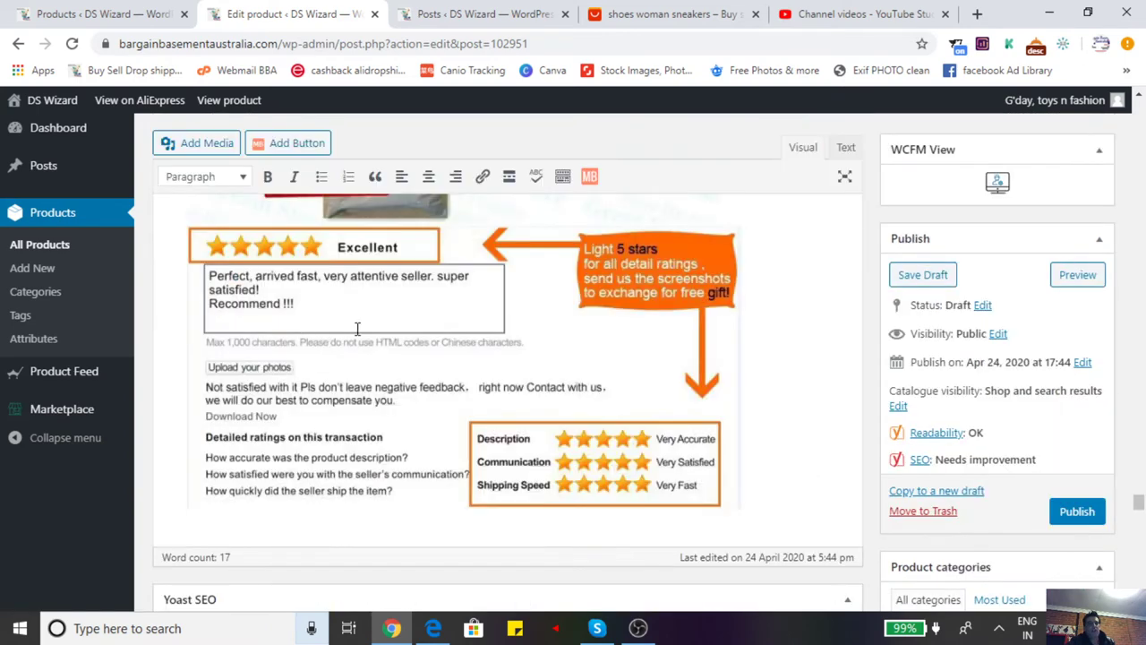
scroll(358, 328, up, 3)
scroll(366, 327, up, 3)
scroll(396, 403, down, 3)
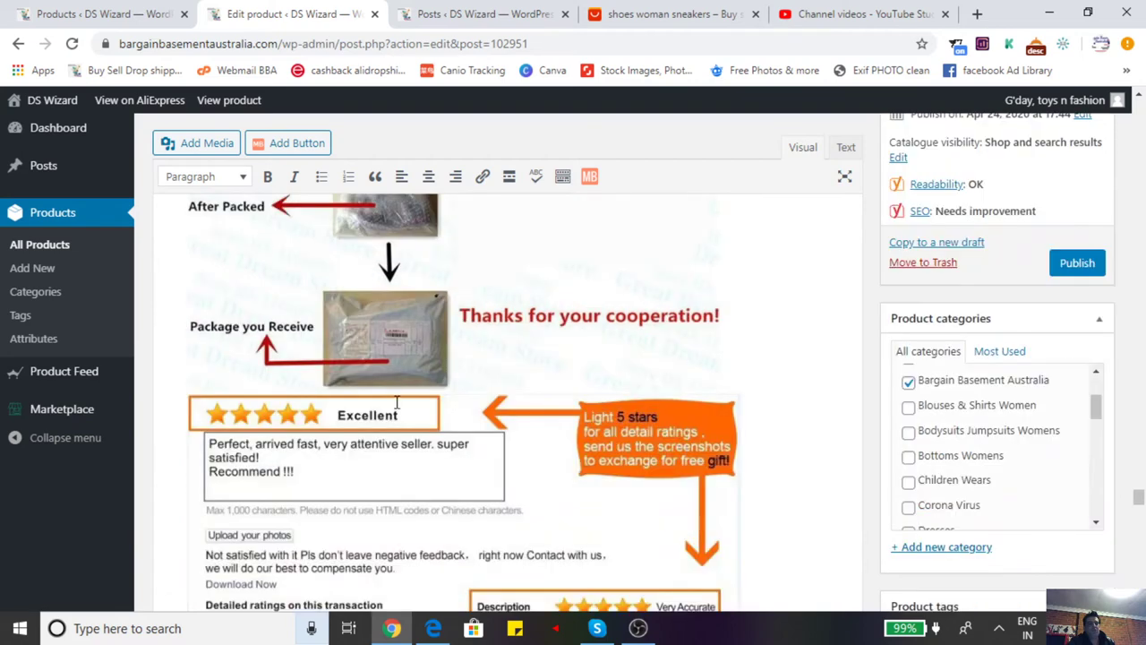
click(331, 361)
click(328, 449)
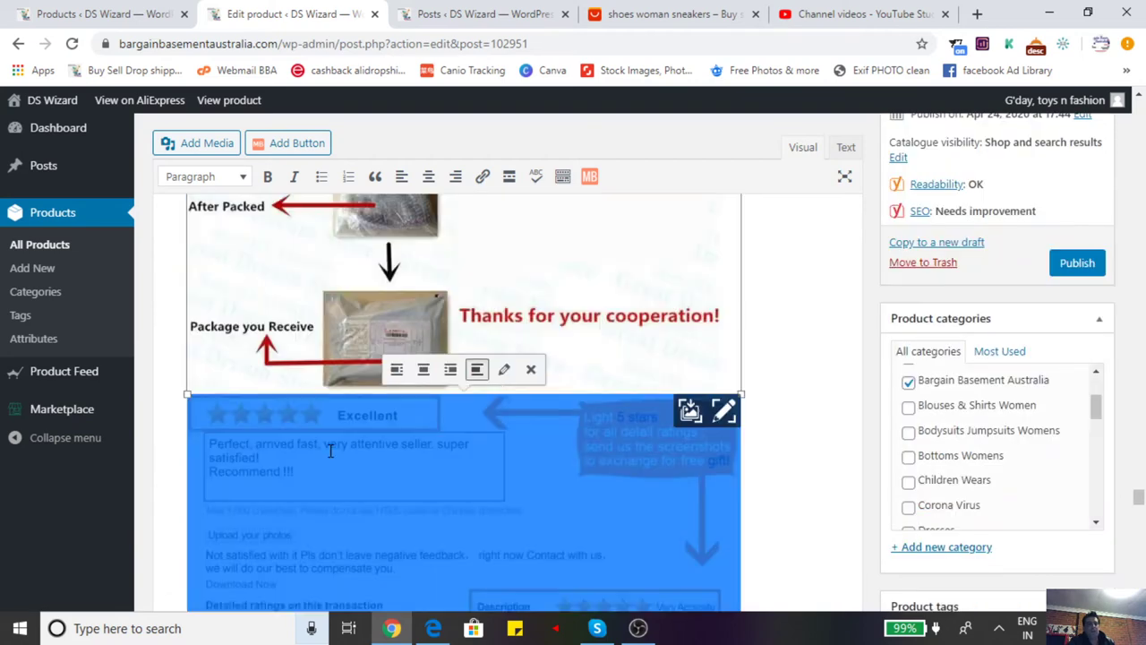
click(532, 373)
- Move another description image slightly higher, then publish the edited product
scroll(435, 382, up, 5)
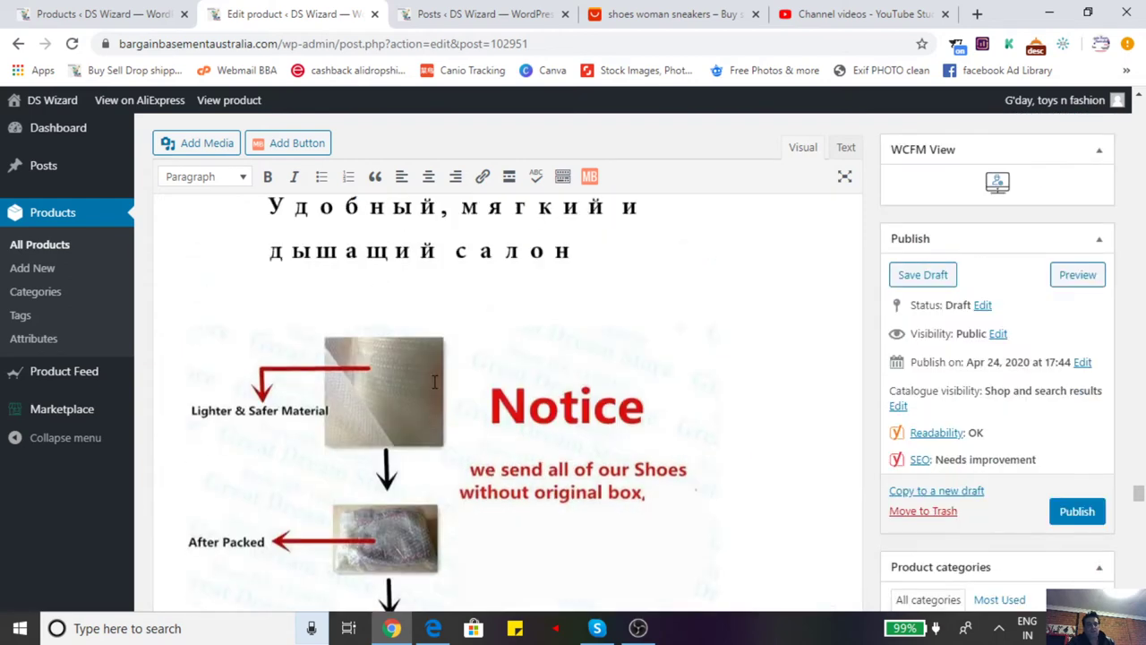
scroll(435, 382, up, 4)
scroll(450, 378, down, 1)
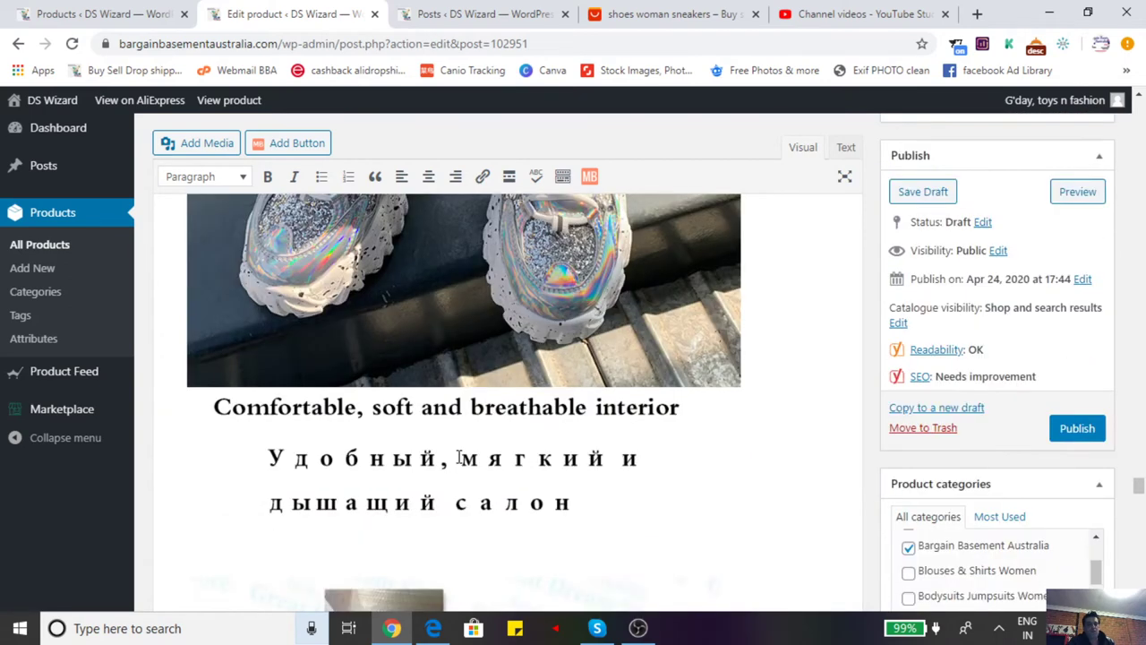
click(459, 457)
drag(459, 457, 448, 409)
scroll(454, 397, up, 5)
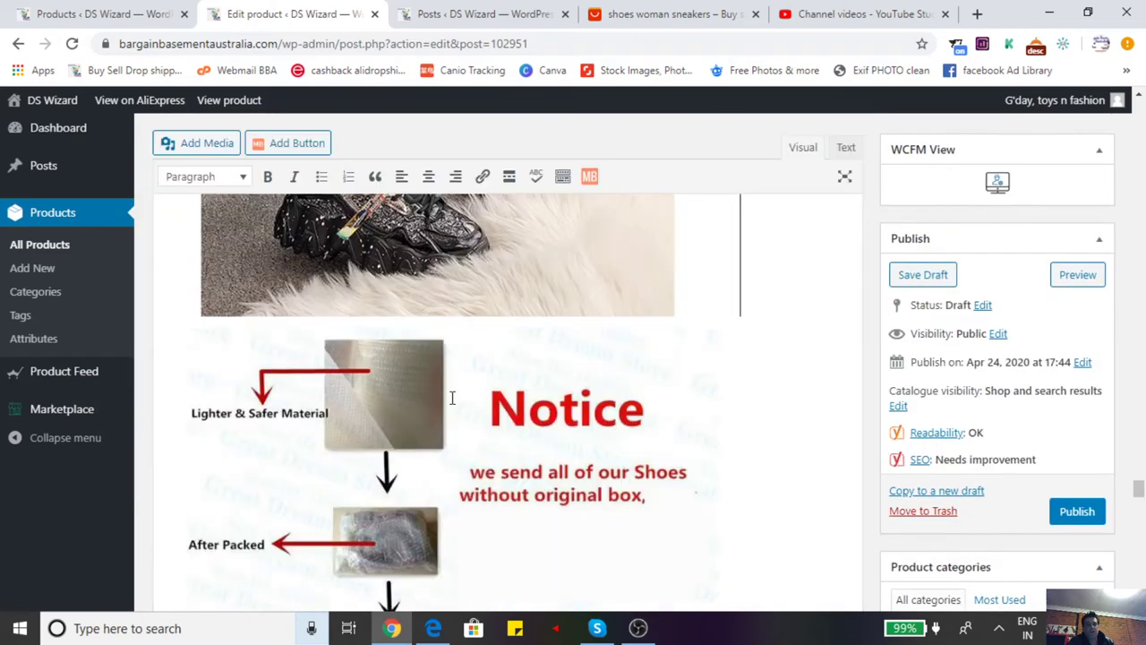
click(1080, 512)
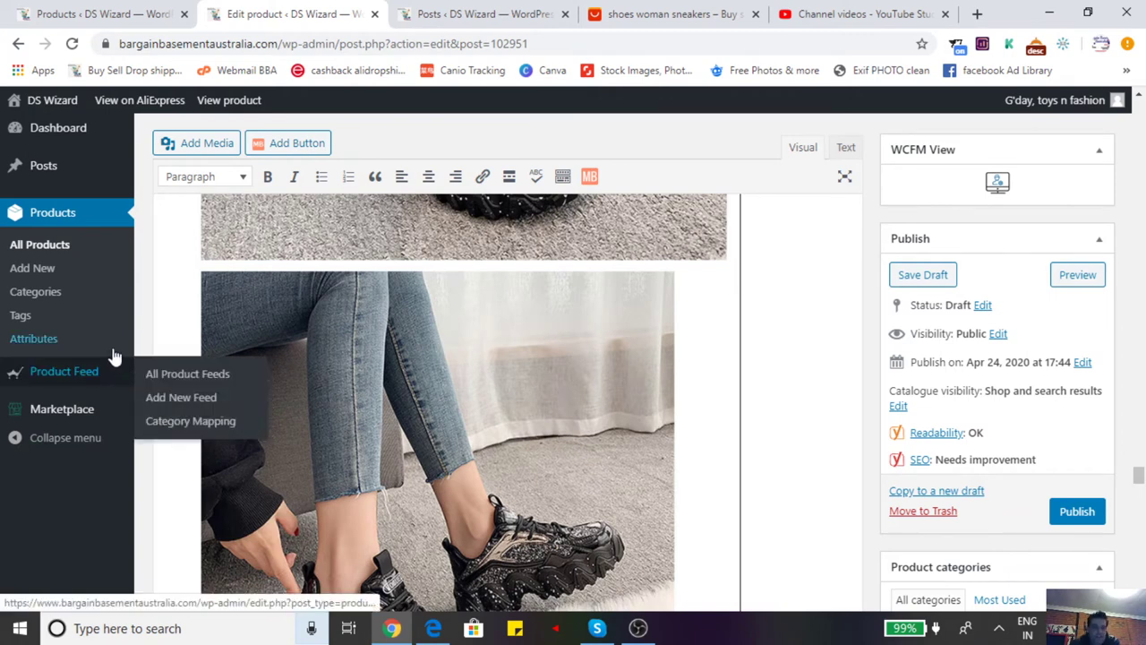
scroll(112, 357, down, 5)
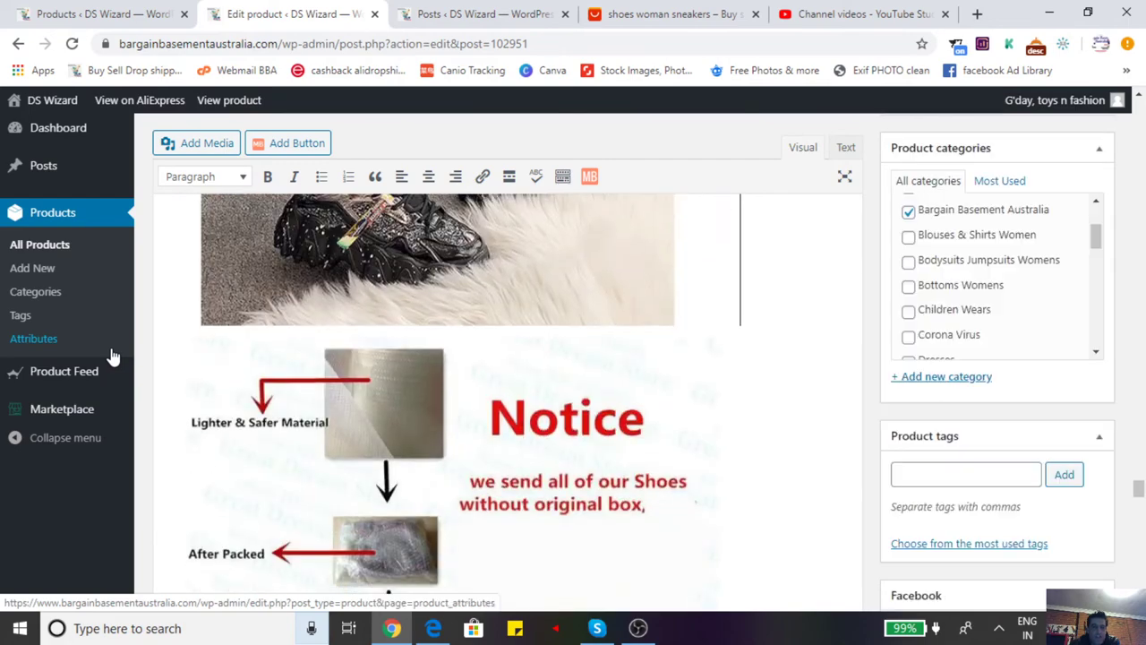
scroll(320, 359, up, 2)
scroll(320, 359, up, 1)
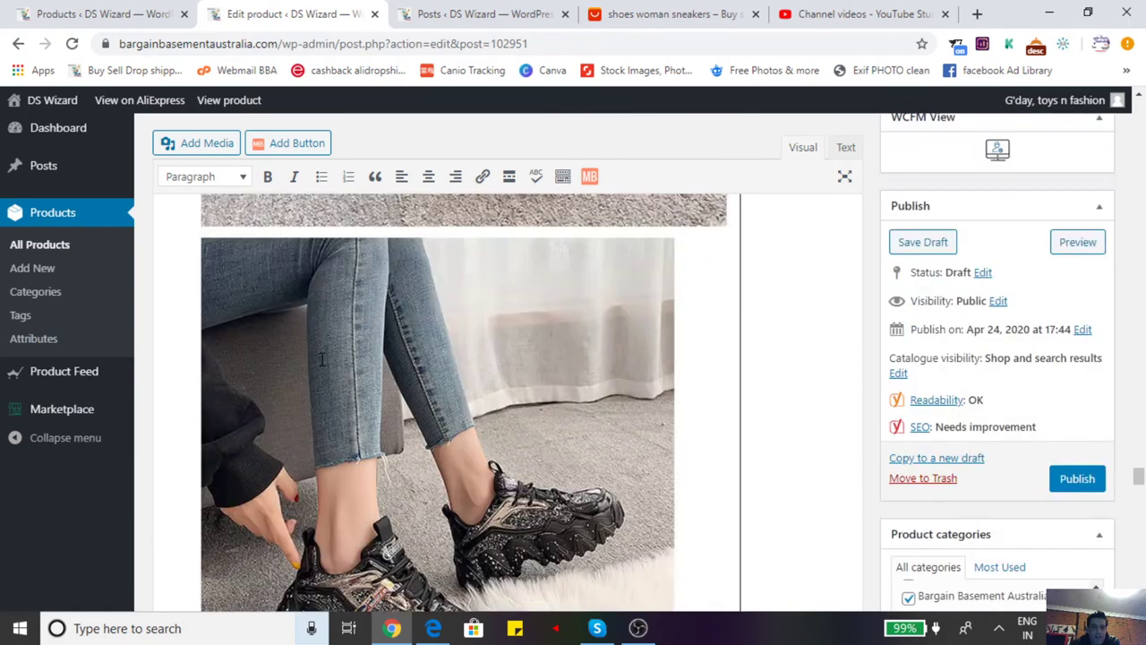
scroll(322, 359, up, 10)
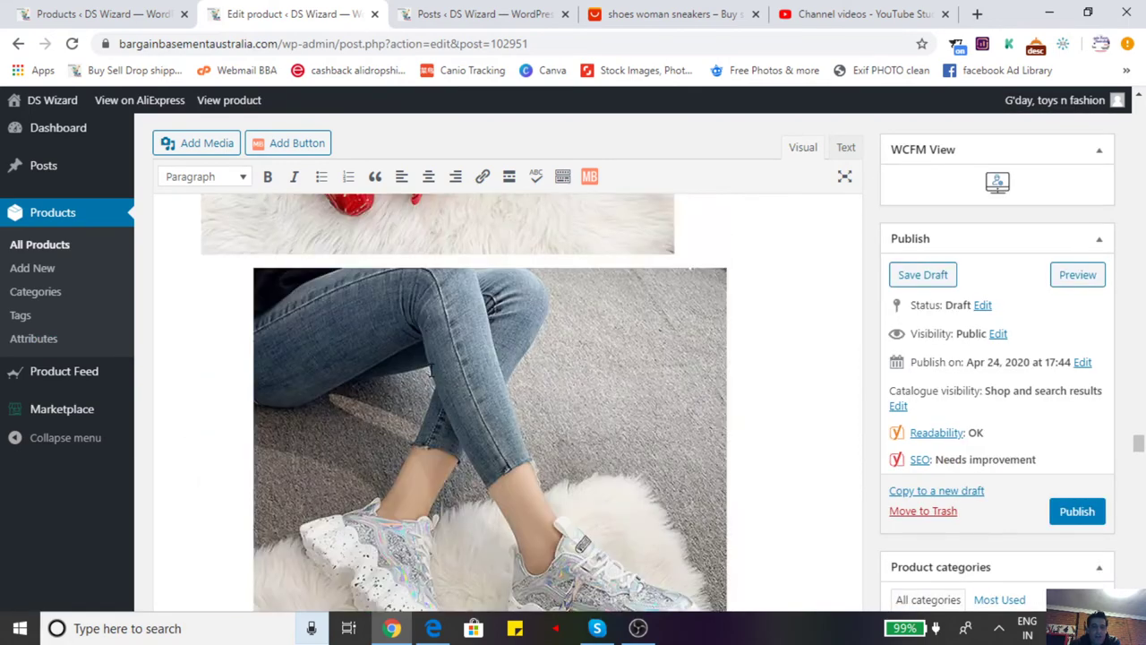
scroll(434, 378, down, 15)
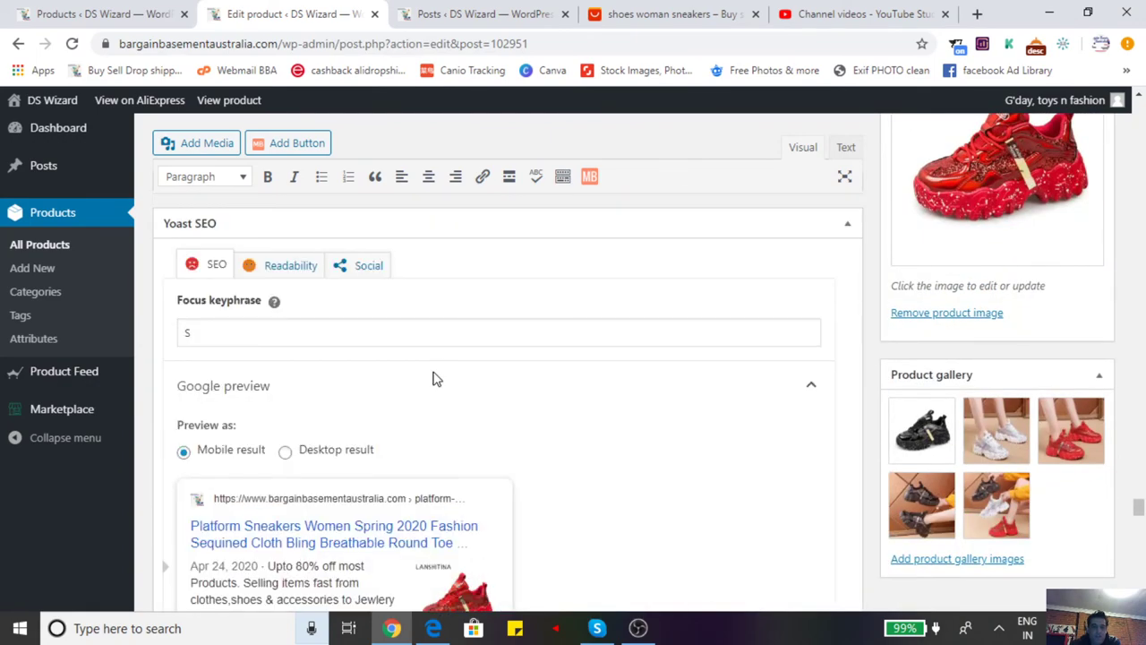
scroll(433, 378, down, 10)
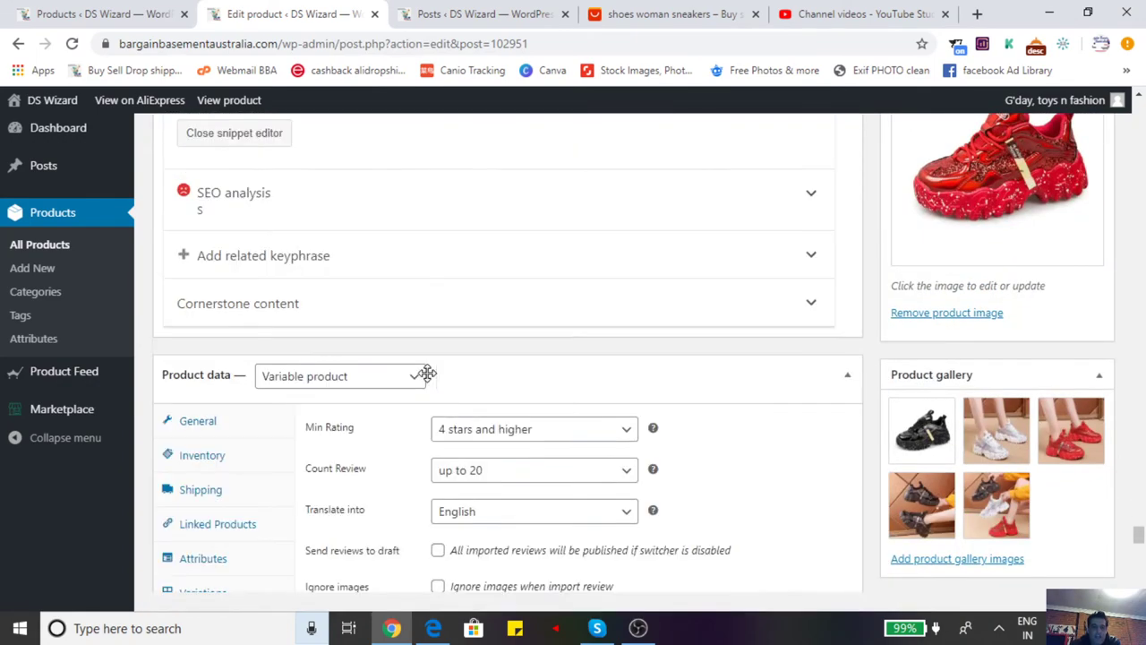
scroll(427, 374, down, 5)
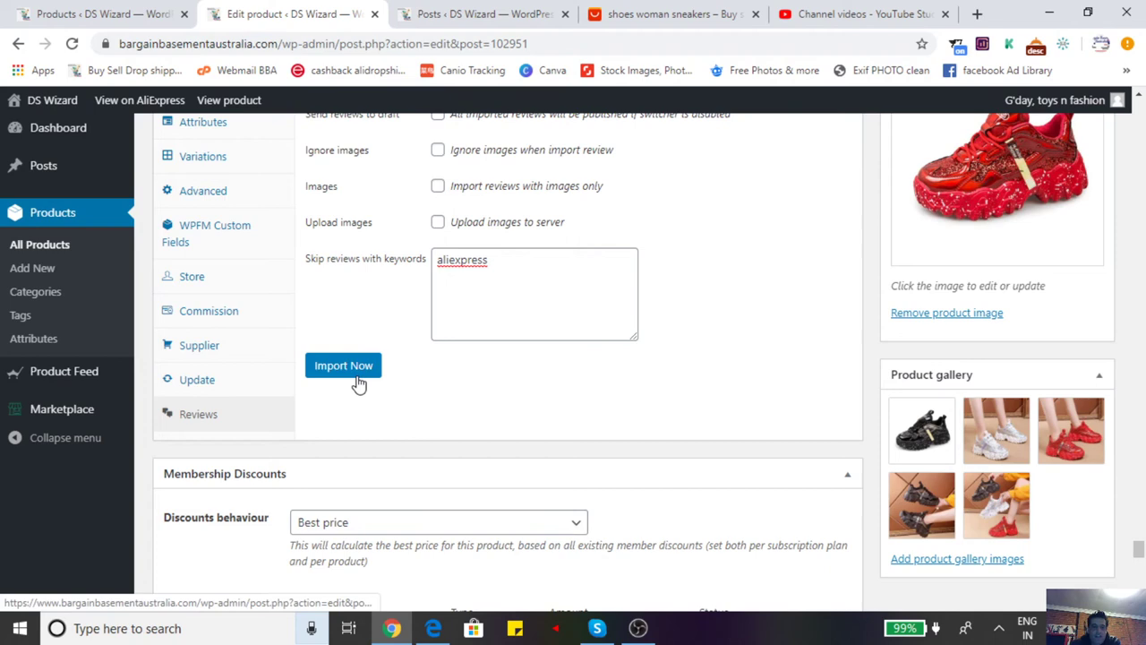
double_click(490, 261)
scroll(250, 564, up, 2)
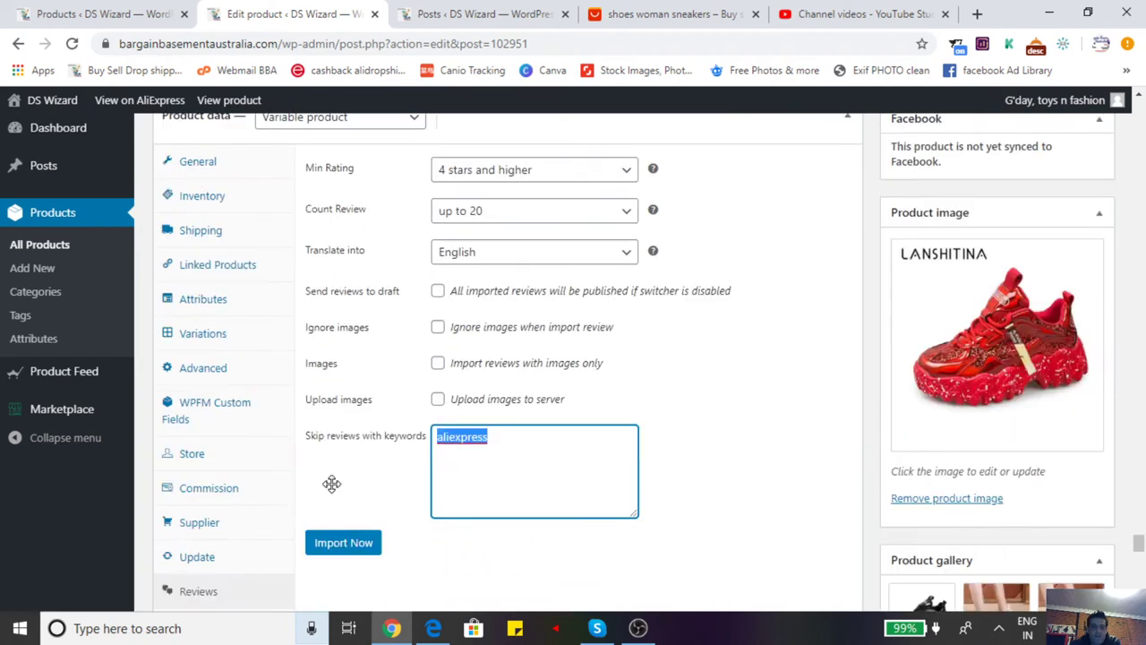
scroll(192, 393, down, 2)
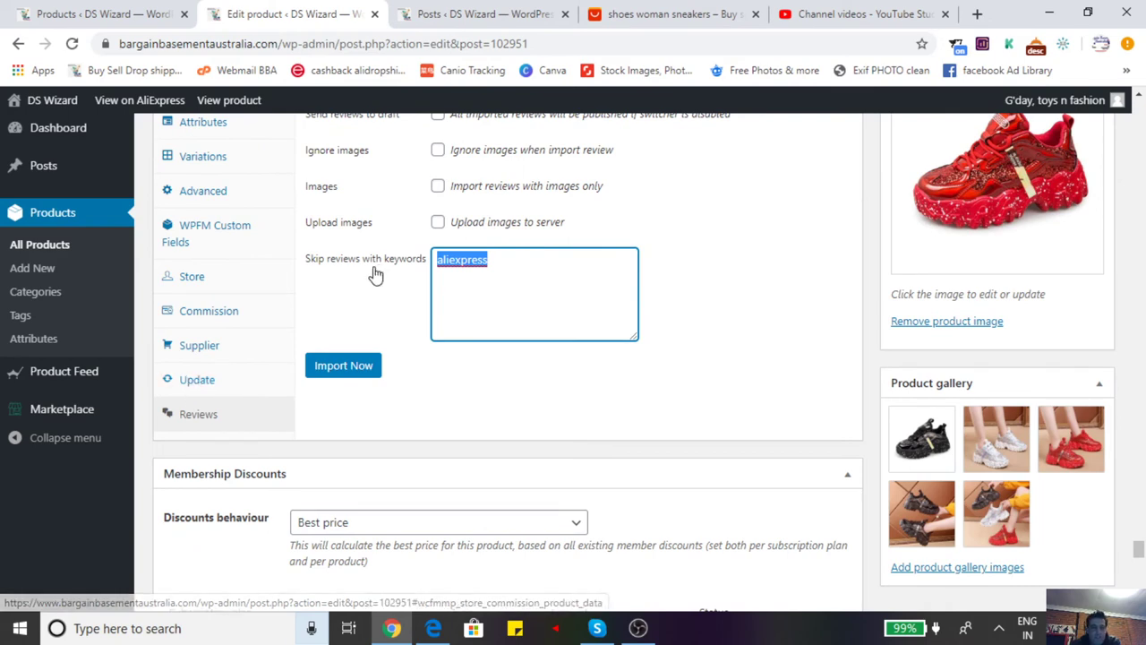
scroll(380, 273, up, 3)
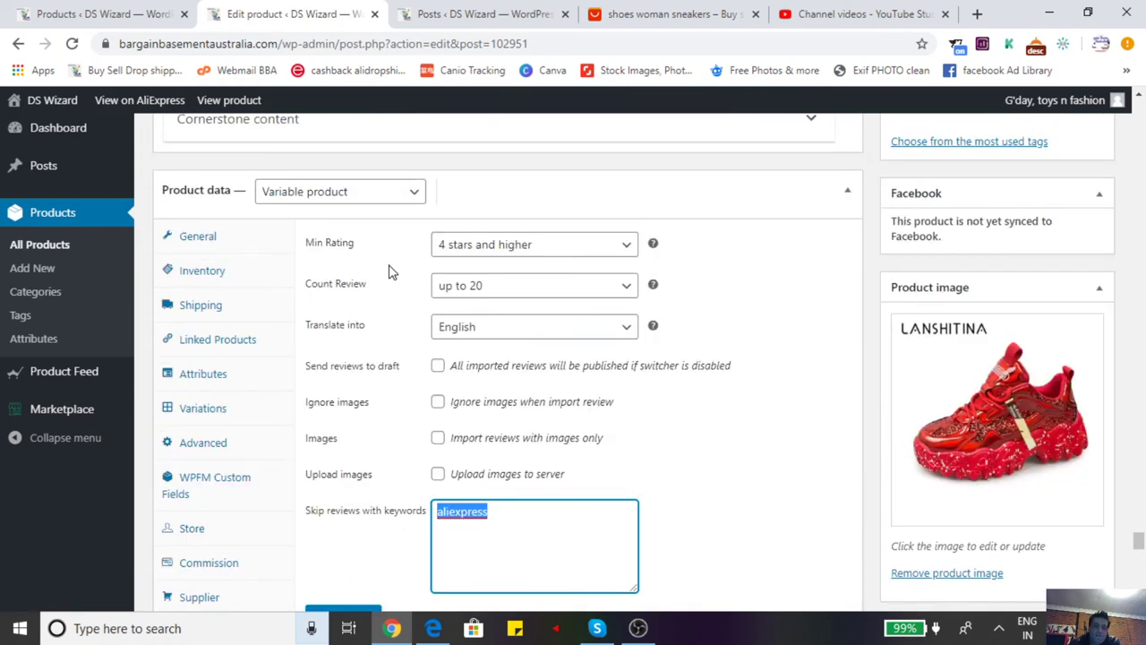
scroll(398, 345, down, 2)
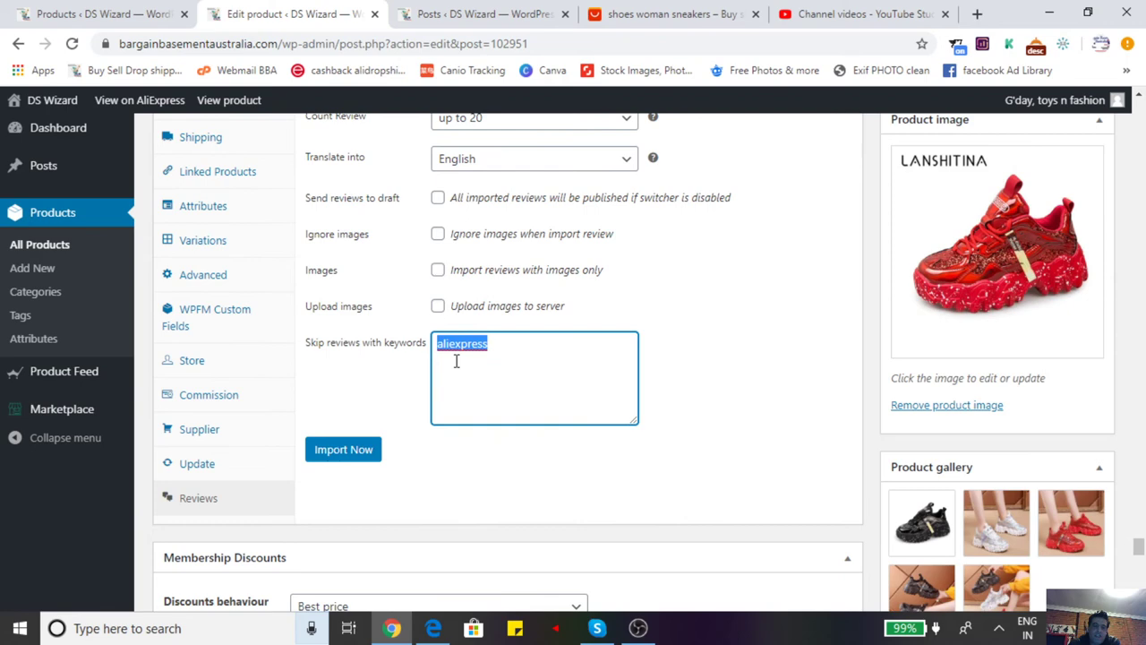
scroll(301, 403, up, 1)
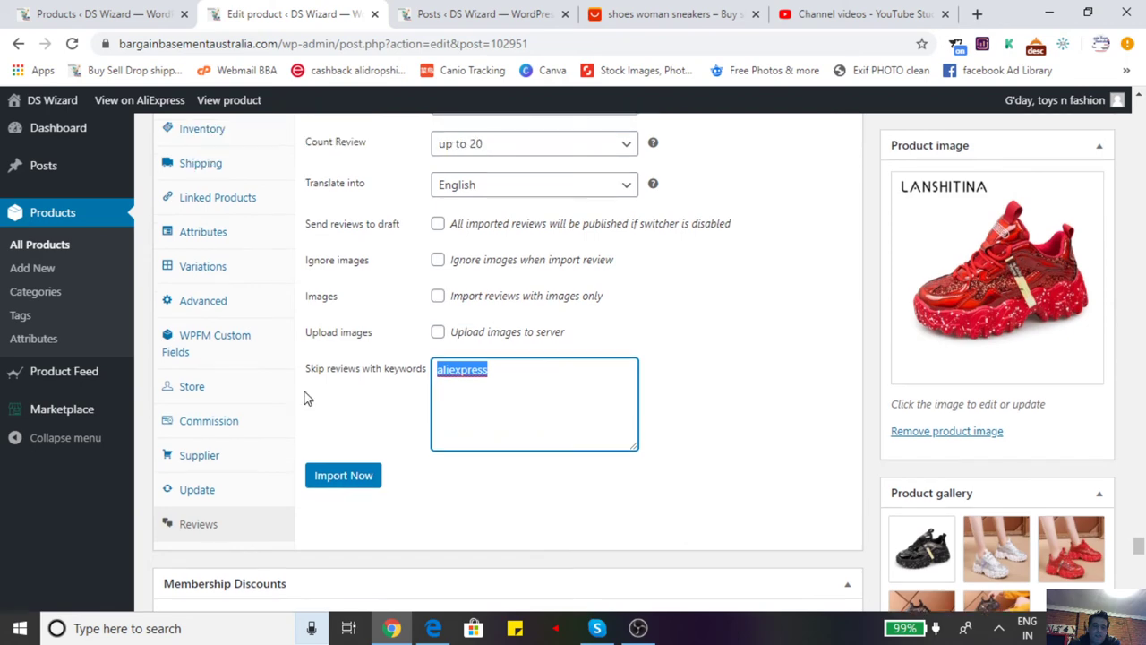
scroll(302, 346, up, 15)
scroll(318, 341, up, 1)
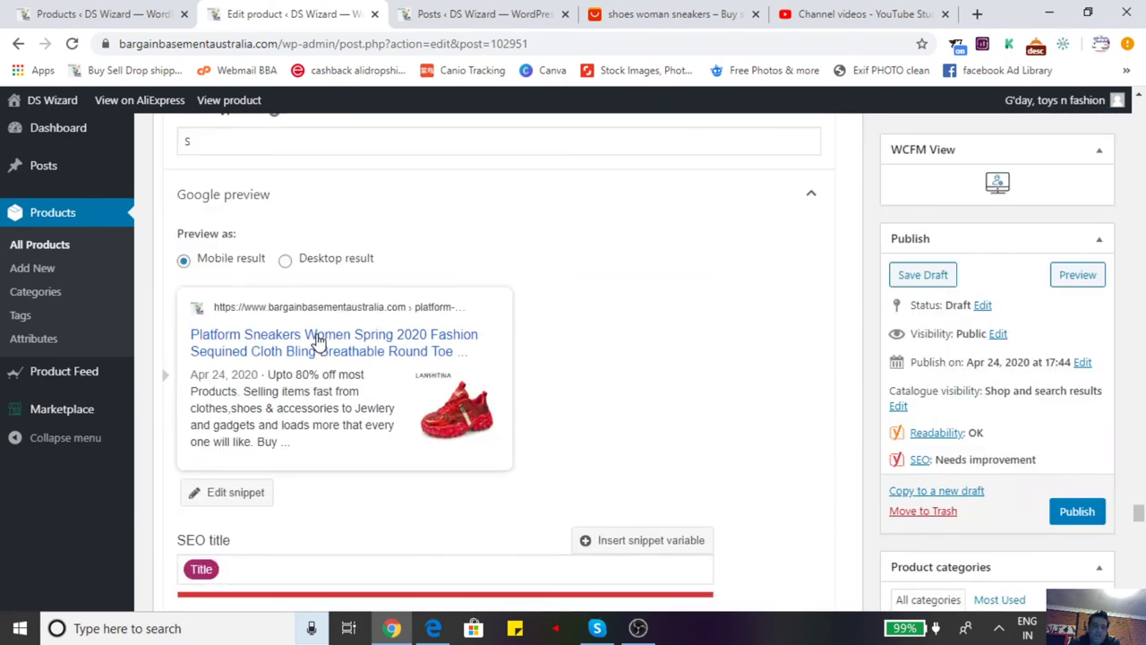
scroll(318, 341, up, 15)
scroll(896, 501, down, 2)
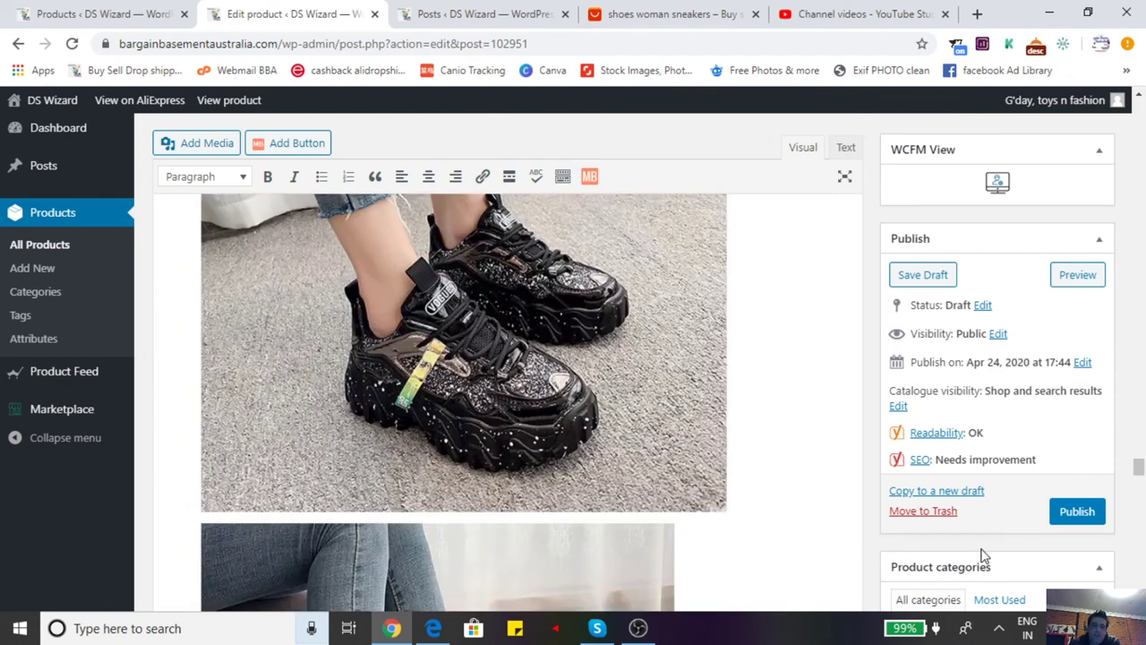
scroll(601, 476, down, 2)
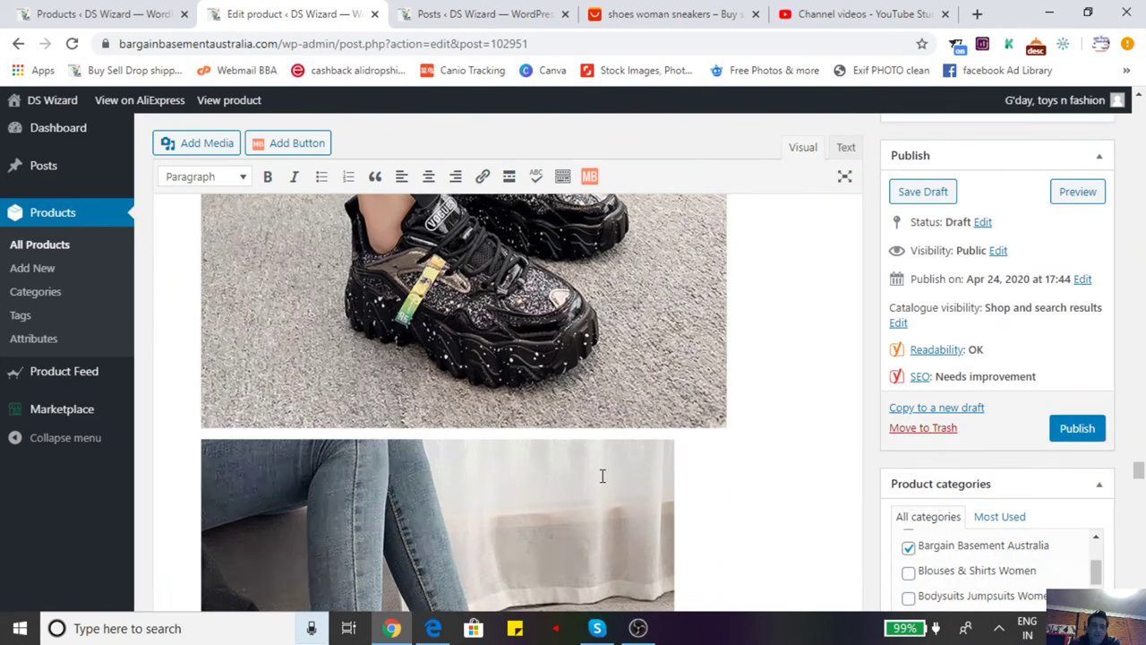
scroll(601, 475, up, 2)
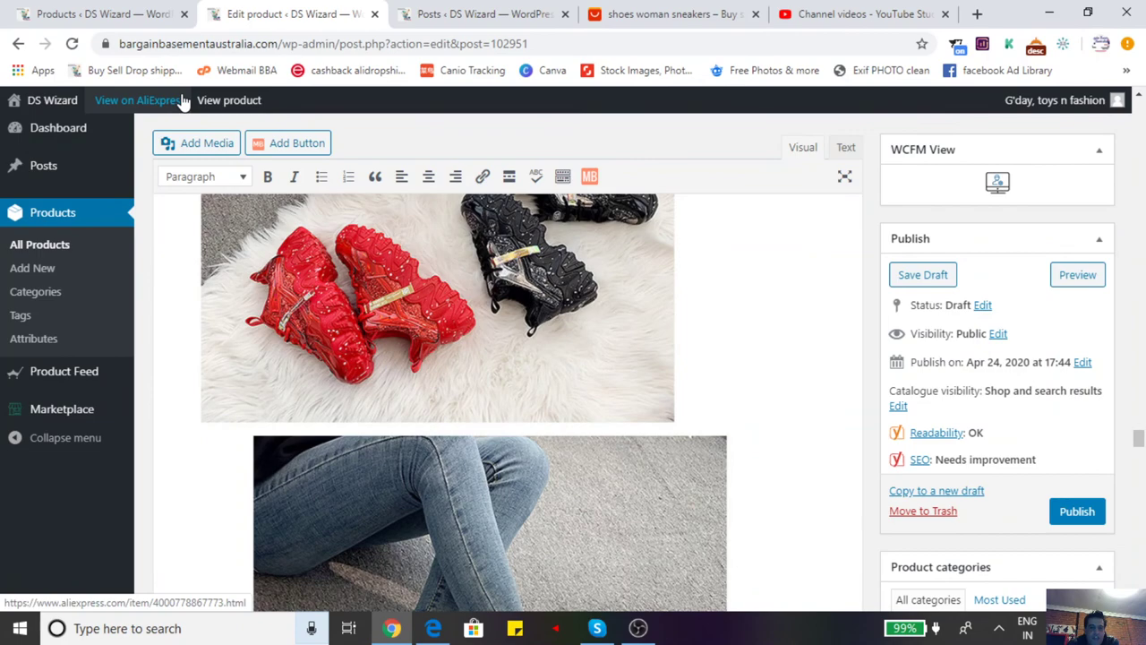
- Scroll past the red platform sneakers photo, then reveal the Product Feed submenu in the sidebar
scroll(946, 379, down, 4)
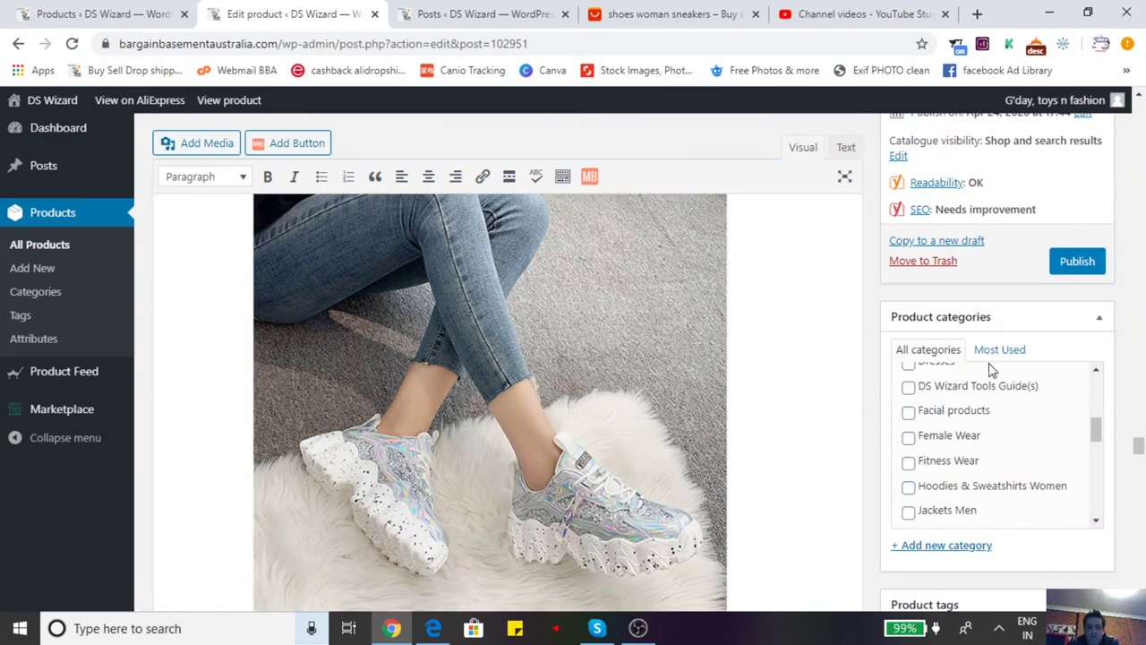
scroll(975, 442, up, 1)
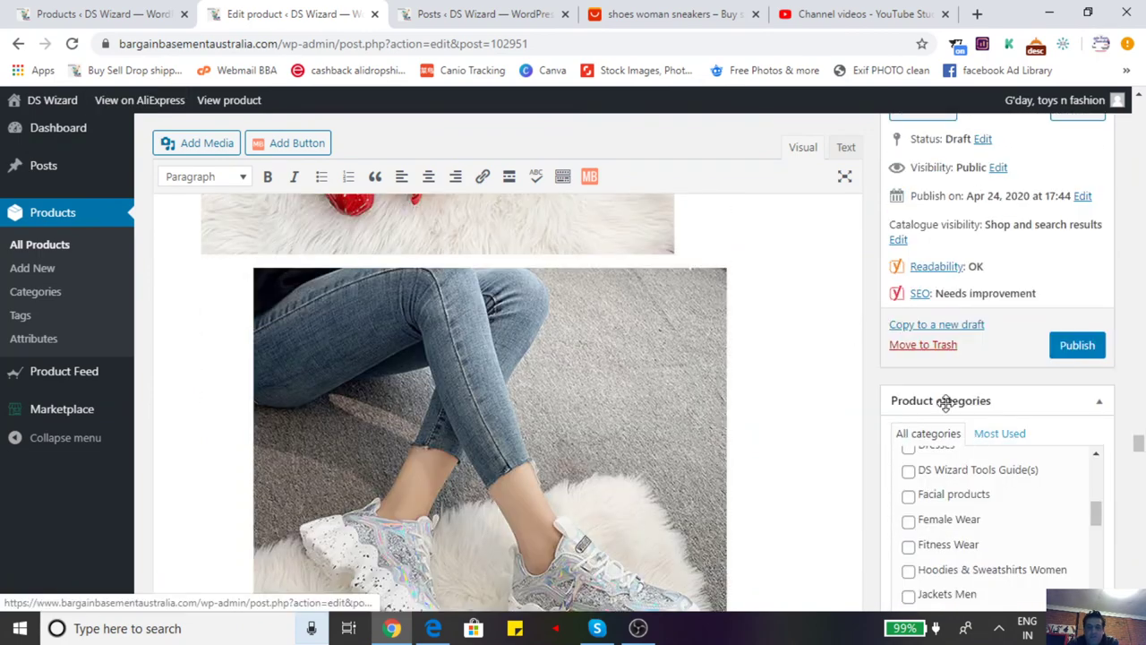
scroll(946, 403, up, 4)
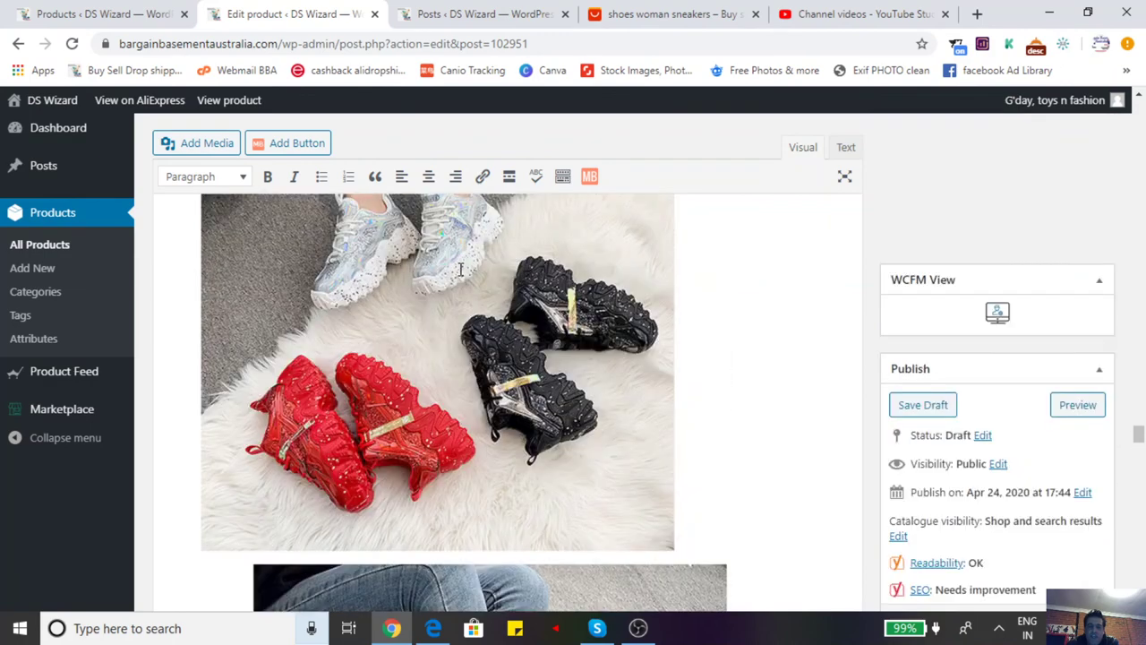
scroll(461, 268, down, 5)
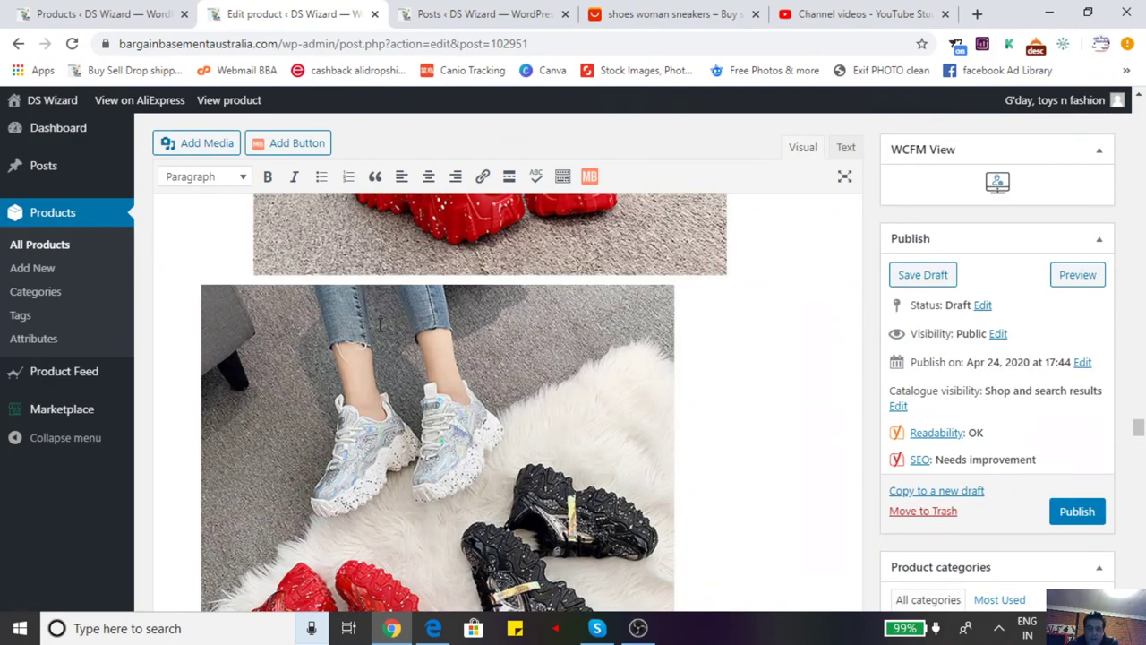
scroll(380, 324, up, 1)
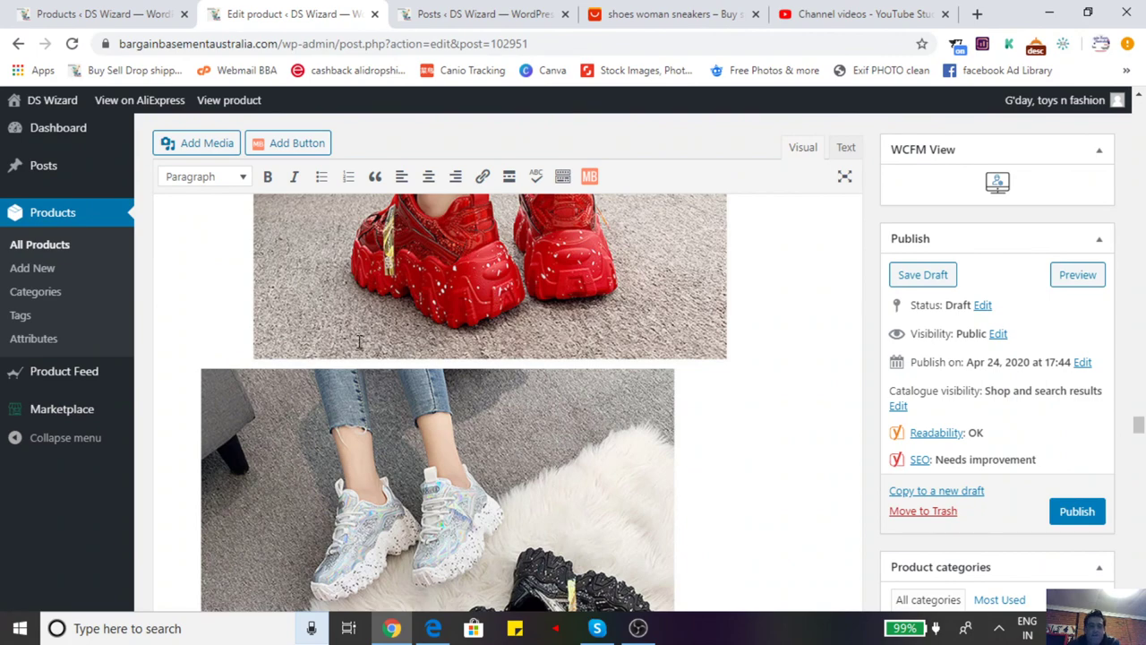
scroll(362, 411, down, 5)
scroll(363, 410, up, 5)
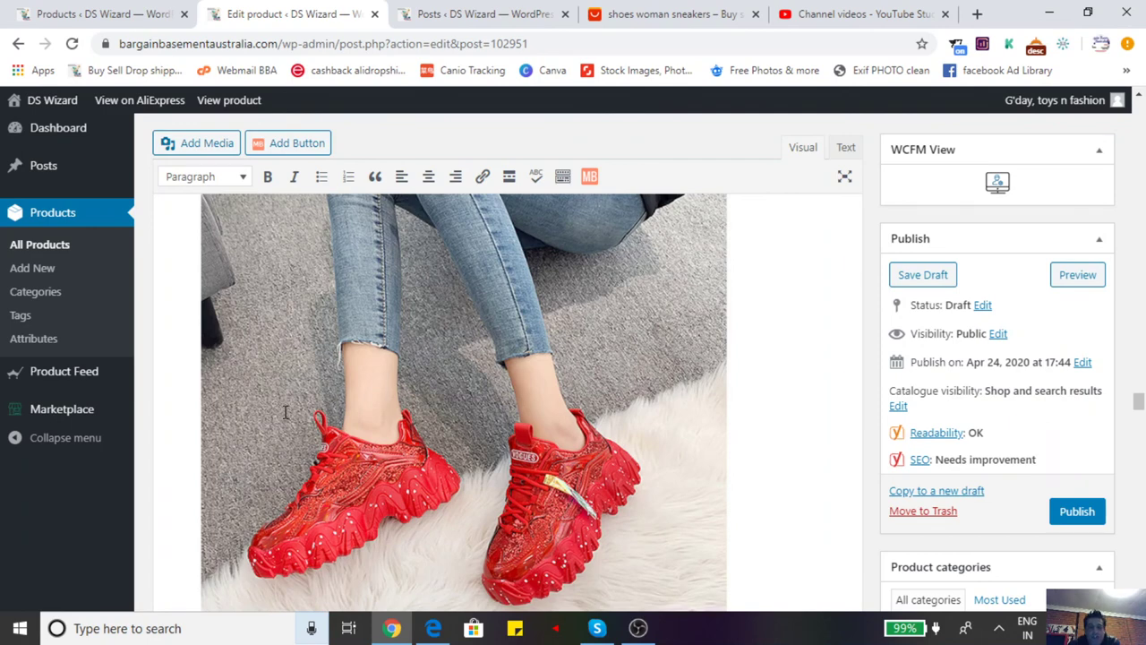
mouse_move(75, 376)
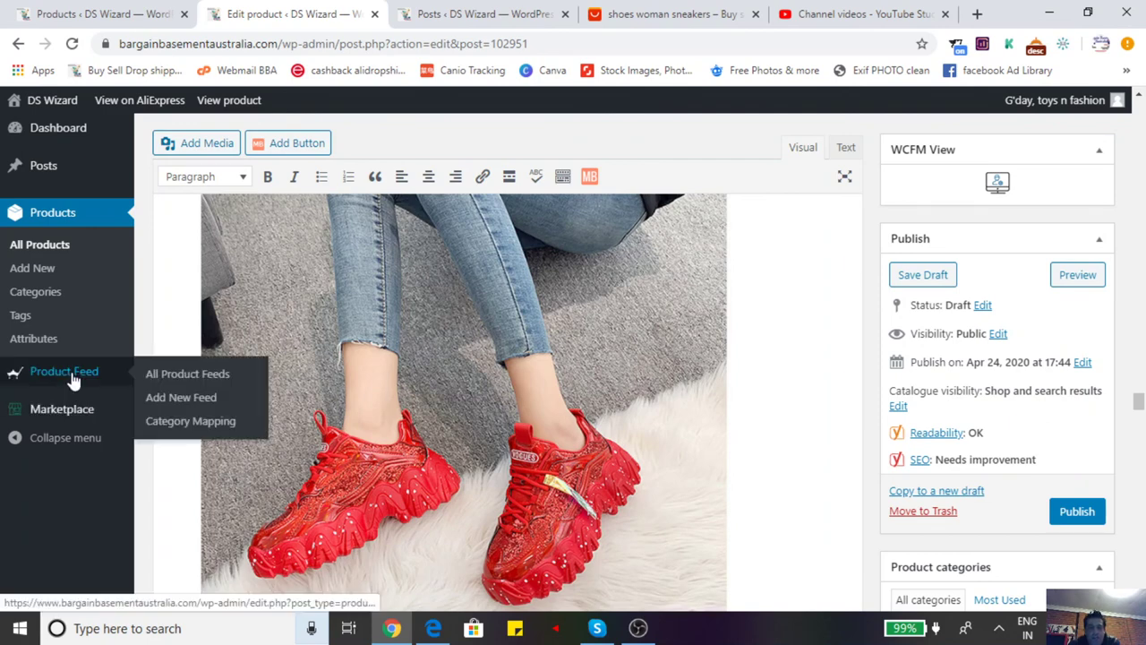